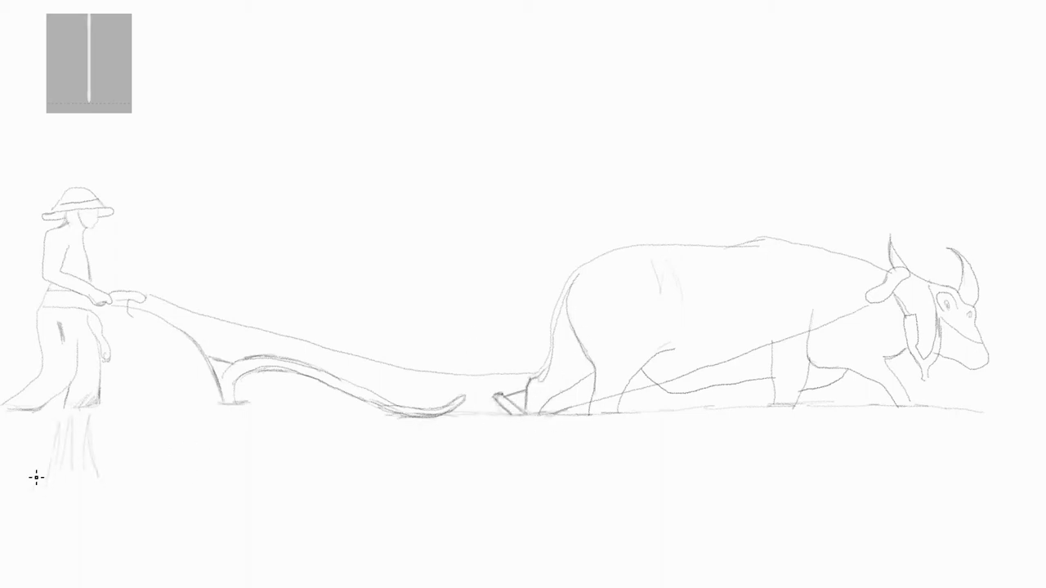
# Draw a row of short rice-shoot strokes along the ground line, then zoom out to view the whole drawing.
pyautogui.moveTo(214, 475)
pyautogui.mouseDown()
pyautogui.moveTo(385, 449)
pyautogui.moveTo(509, 483)
pyautogui.moveTo(773, 478)
pyautogui.moveTo(931, 505)
pyautogui.mouseUp()
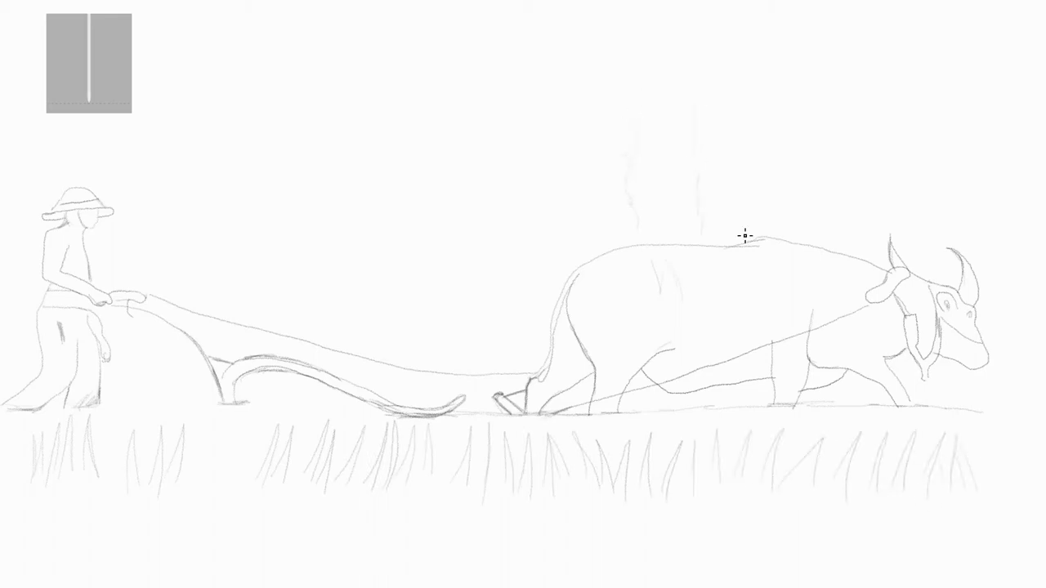
pyautogui.hotkey('ctrl', '-')
pyautogui.hotkey('ctrl', 't')
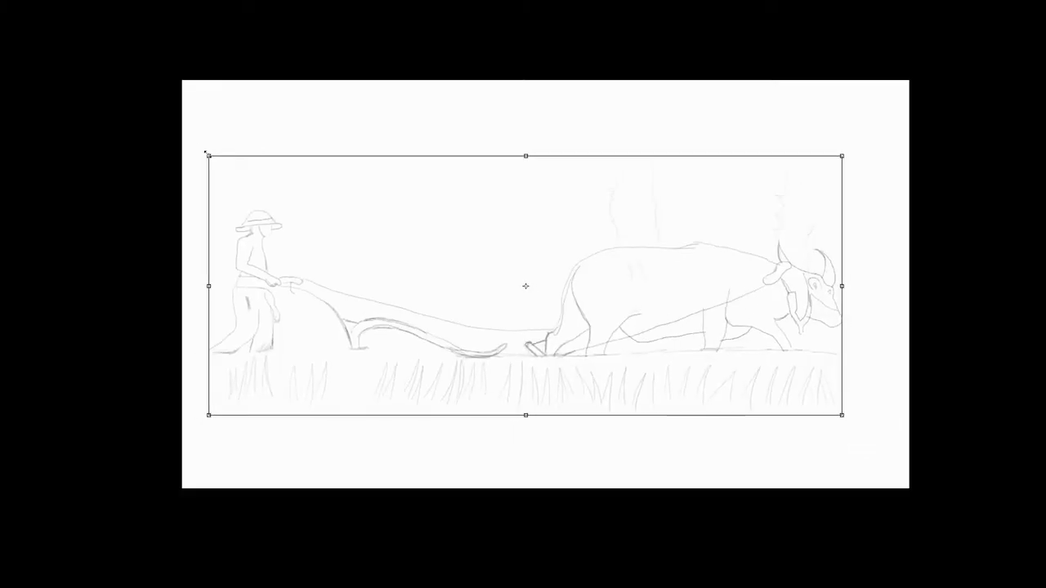
# Zoom in on the farmer's head and try darkening the hat brim, then undo those strokes.
pyautogui.press('f')
pyautogui.press('Escape')
pyautogui.press('z')
pyautogui.click(764, 267)
pyautogui.hotkey('ctrl', '+')
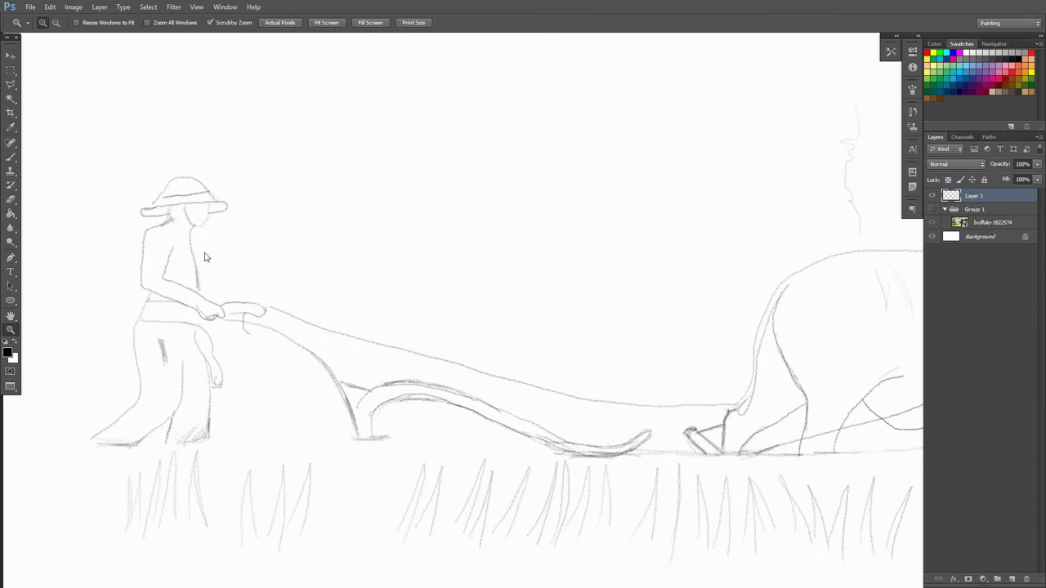
pyautogui.click(205, 257)
pyautogui.press('b')
pyautogui.scroll(2, 180, 187)
pyautogui.moveTo(93, 206); pyautogui.dragTo(173, 181)
pyautogui.moveTo(299, 170); pyautogui.dragTo(309, 212)
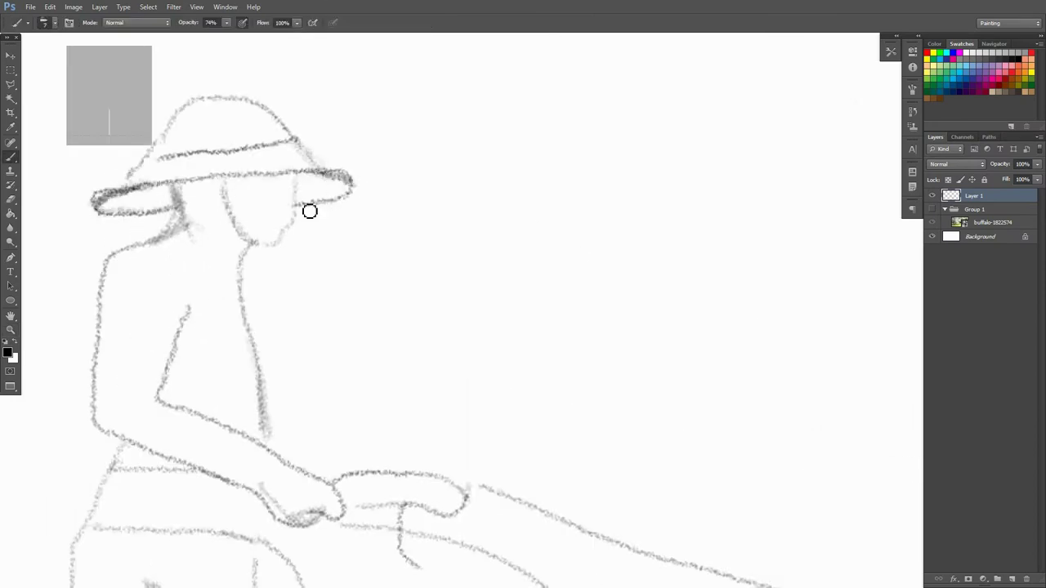
pyautogui.hotkey('ctrl', 'alt', 'z')
pyautogui.hotkey('ctrl', 'alt', 'z')
# Shade the farmer's neck, redraw the hat crown as a peaked cone, and shade the face under the brim.
pyautogui.moveTo(187, 214)
pyautogui.mouseDown()
pyautogui.moveTo(210, 258)
pyautogui.moveTo(240, 247)
pyautogui.mouseUp()
pyautogui.moveTo(164, 159); pyautogui.dragTo(245, 175)
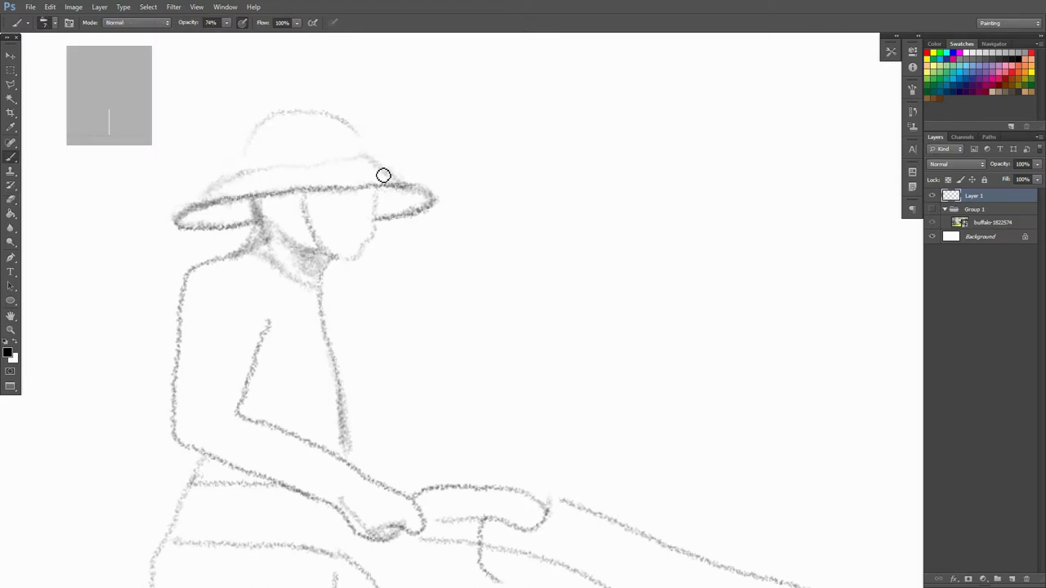
pyautogui.moveTo(383, 174)
pyautogui.mouseDown()
pyautogui.moveTo(269, 128)
pyautogui.moveTo(362, 144)
pyautogui.mouseUp()
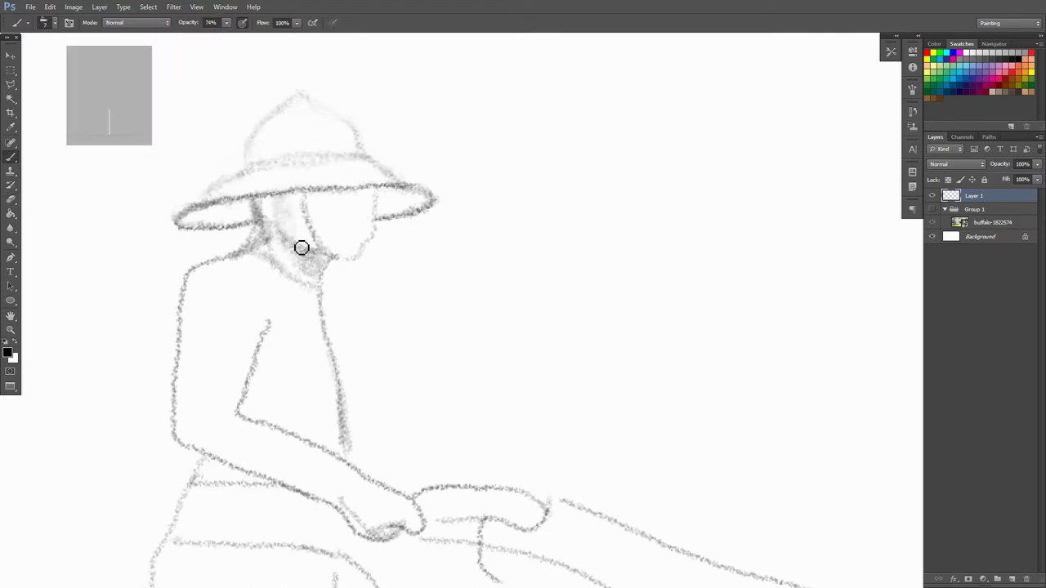
pyautogui.moveTo(302, 248)
pyautogui.mouseDown()
pyautogui.moveTo(320, 194)
pyautogui.moveTo(367, 231)
pyautogui.mouseUp()
# Erase part of the torso and arm line, then add a small dark mark on the chest.
pyautogui.press('e')
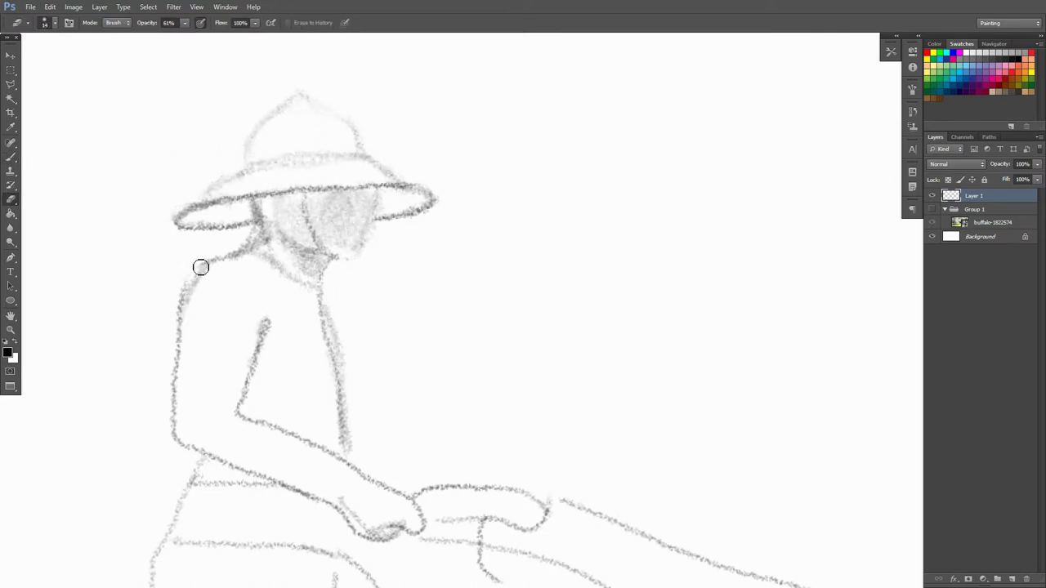
pyautogui.press('h')
pyautogui.moveTo(252, 378)
pyautogui.mouseDown()
pyautogui.moveTo(366, 381)
pyautogui.moveTo(325, 369)
pyautogui.mouseUp()
pyautogui.press('b')
pyautogui.rightClick(289, 400)
pyautogui.press('Escape')
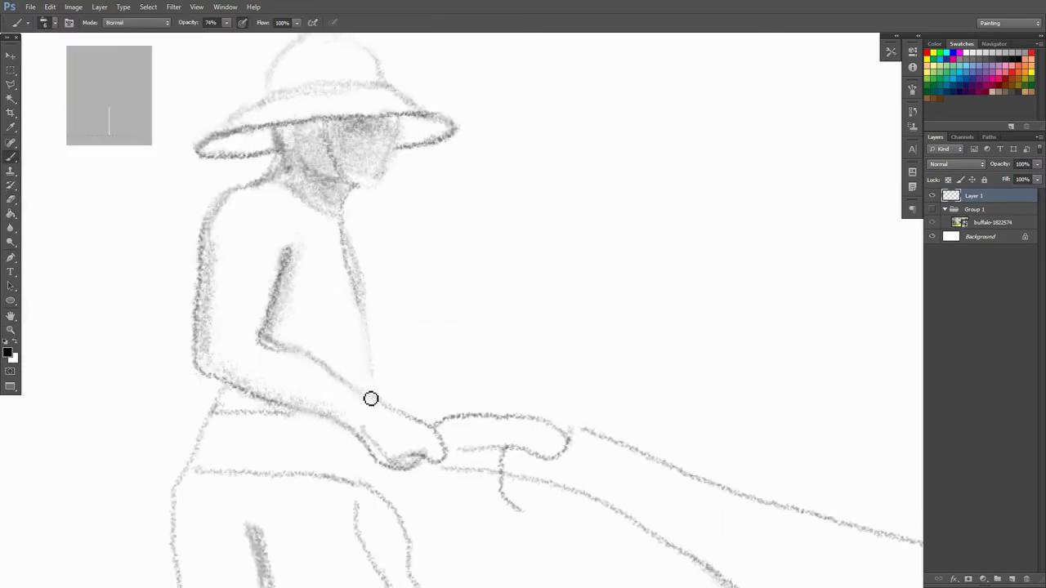
pyautogui.click(335, 290)
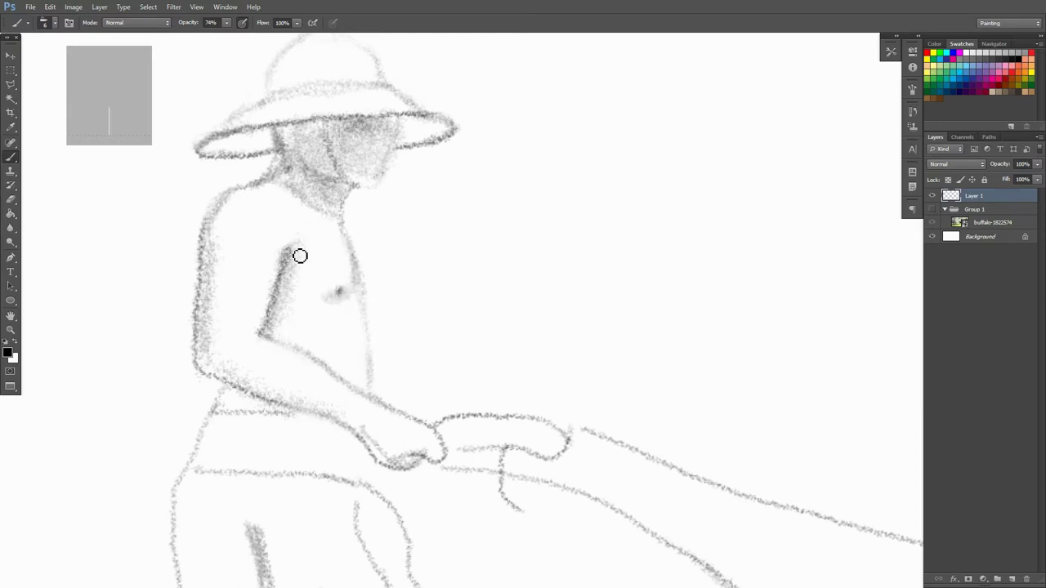
# Darken the farmer's hand and grip lines, erasing faint marks beside the hand.
pyautogui.scroll(-3, 373, 372)
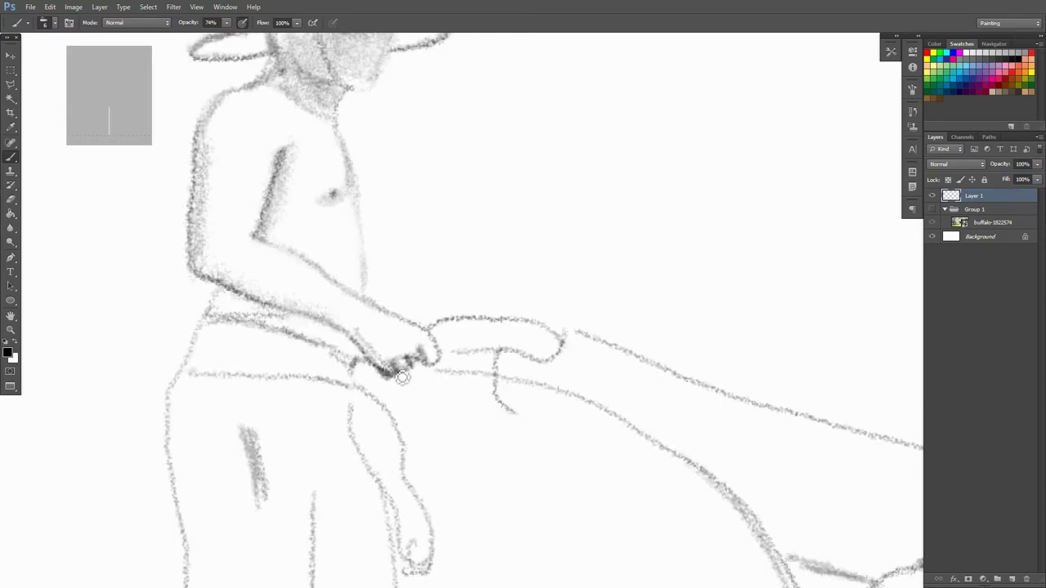
pyautogui.moveTo(402, 377); pyautogui.dragTo(351, 355)
pyautogui.scroll(-1, 401, 331)
pyautogui.moveTo(411, 343)
pyautogui.mouseDown()
pyautogui.moveTo(429, 298)
pyautogui.moveTo(465, 324)
pyautogui.moveTo(404, 313)
pyautogui.moveTo(519, 320)
pyautogui.mouseUp()
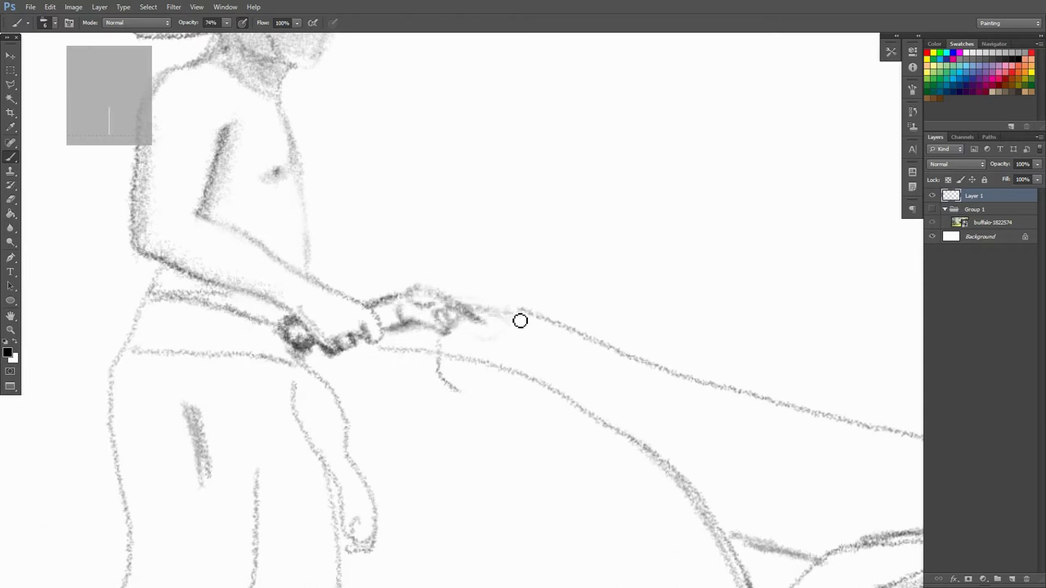
pyautogui.press('e')
pyautogui.moveTo(605, 340)
pyautogui.mouseDown()
pyautogui.moveTo(468, 318)
pyautogui.moveTo(436, 329)
pyautogui.moveTo(384, 320)
pyautogui.mouseUp()
pyautogui.press('b')
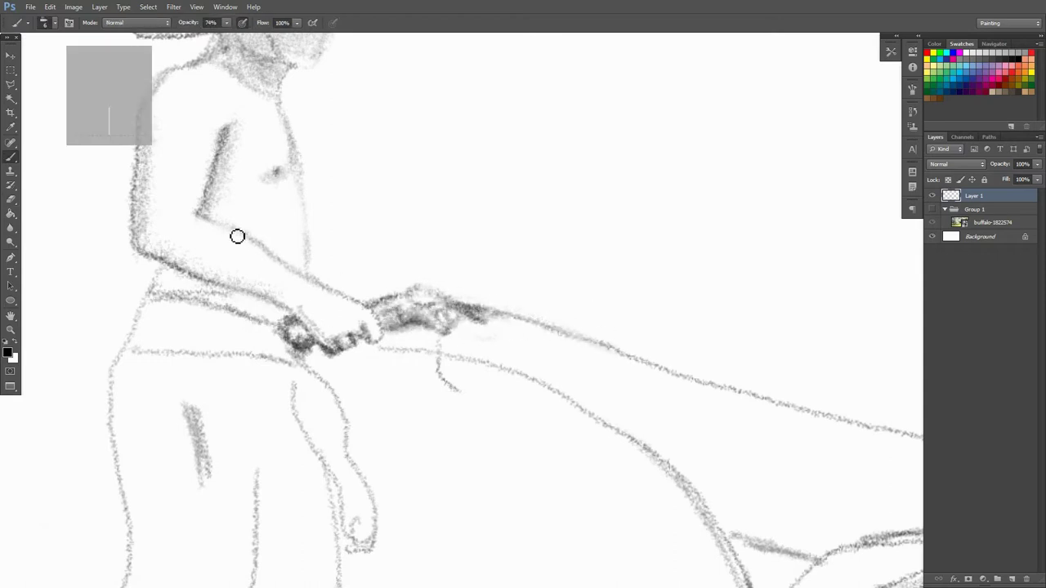
# Sketch along the farmer's leg and hatch dark shading onto the lower trouser leg.
pyautogui.scroll(-1, 166, 310)
pyautogui.hscroll(-1, 166, 311)
pyautogui.moveTo(173, 364); pyautogui.dragTo(168, 408)
pyautogui.moveTo(220, 339); pyautogui.dragTo(233, 421)
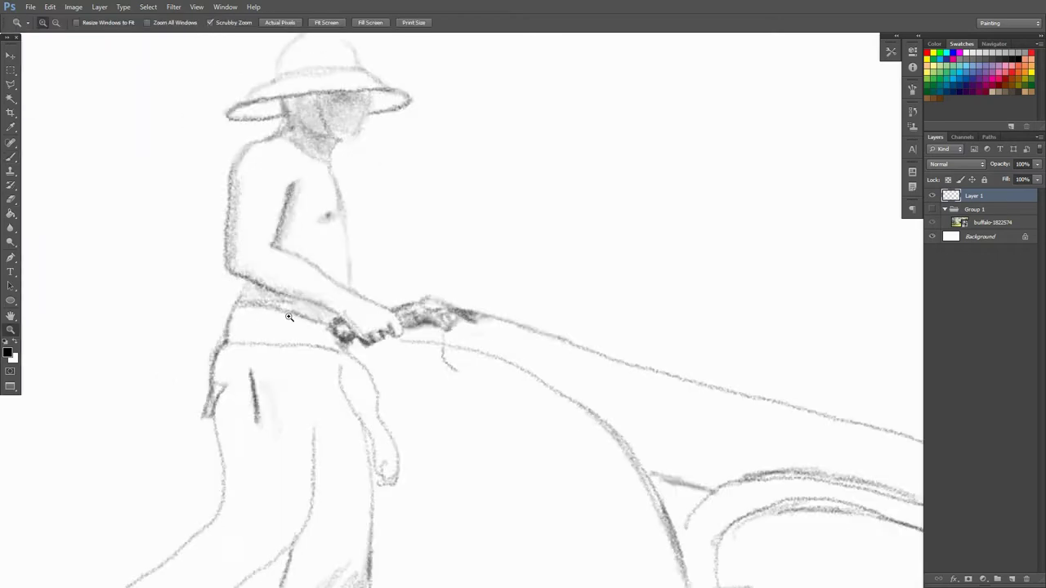
pyautogui.hotkey('ctrl', '-')
pyautogui.press(']')
pyautogui.press(']')
pyautogui.moveTo(351, 386)
pyautogui.mouseDown()
pyautogui.moveTo(285, 355)
pyautogui.moveTo(350, 369)
pyautogui.moveTo(364, 433)
pyautogui.mouseUp()
pyautogui.scroll(-1, 350, 400)
pyautogui.press('[')
pyautogui.moveTo(342, 371)
pyautogui.mouseDown()
pyautogui.moveTo(327, 432)
pyautogui.moveTo(340, 397)
pyautogui.moveTo(343, 479)
pyautogui.moveTo(363, 374)
pyautogui.moveTo(401, 294)
pyautogui.moveTo(465, 308)
pyautogui.moveTo(541, 362)
pyautogui.mouseUp()
# Darken the curved plow handle and ink its brace joint.
pyautogui.moveTo(526, 314); pyautogui.dragTo(583, 417)
pyautogui.scroll(-1, 583, 418)
pyautogui.moveTo(528, 347); pyautogui.dragTo(572, 380)
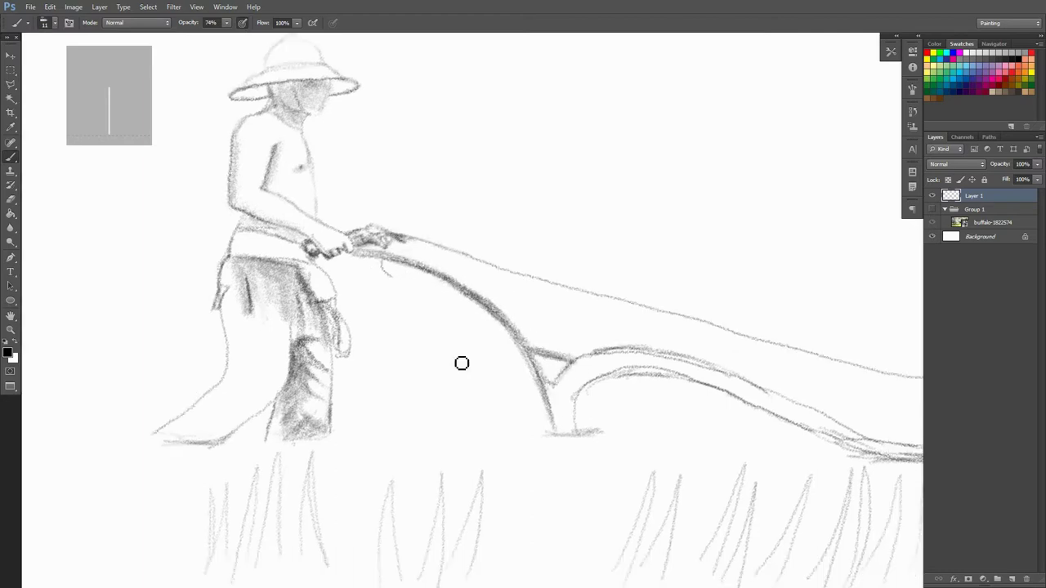
# Shade the farmer's body, arm and torso, and scribble darker shading onto the trousers.
pyautogui.moveTo(319, 360)
pyautogui.mouseDown()
pyautogui.moveTo(259, 206)
pyautogui.moveTo(285, 239)
pyautogui.moveTo(315, 214)
pyautogui.moveTo(318, 192)
pyautogui.mouseUp()
pyautogui.scroll(1, 315, 220)
pyautogui.hscroll(-1, 315, 219)
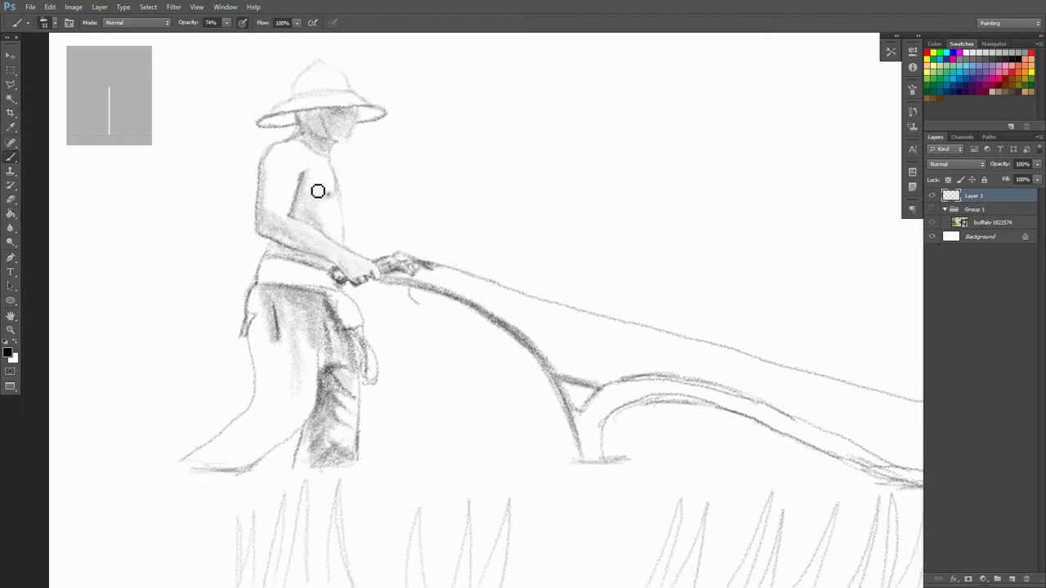
pyautogui.moveTo(280, 155); pyautogui.dragTo(275, 198)
pyautogui.moveTo(270, 425)
pyautogui.mouseDown()
pyautogui.moveTo(275, 446)
pyautogui.moveTo(278, 402)
pyautogui.moveTo(311, 409)
pyautogui.moveTo(264, 320)
pyautogui.moveTo(236, 465)
pyautogui.moveTo(275, 441)
pyautogui.moveTo(321, 357)
pyautogui.moveTo(303, 472)
pyautogui.moveTo(236, 463)
pyautogui.moveTo(332, 479)
pyautogui.mouseUp()
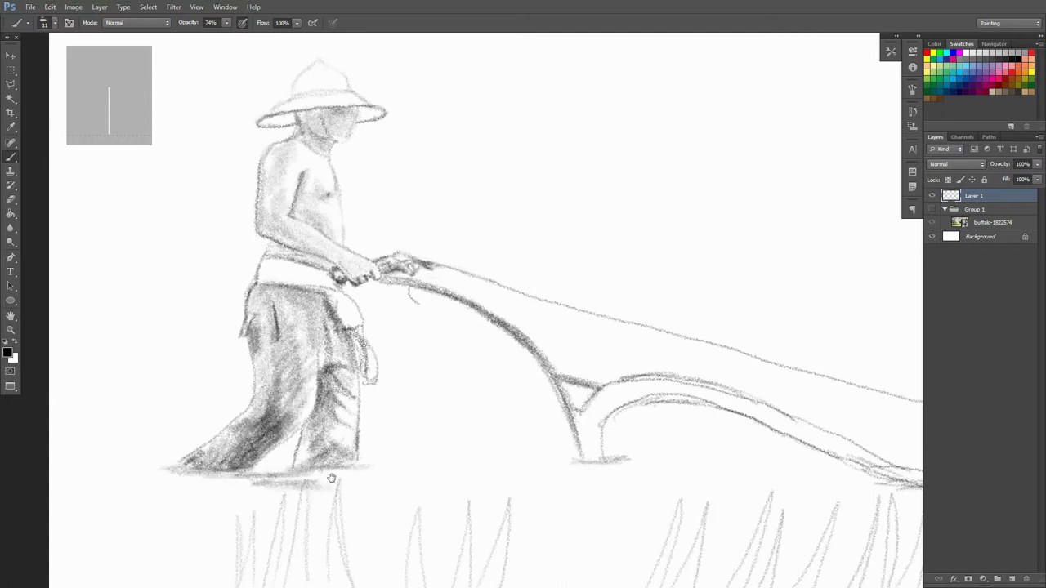
pyautogui.hscroll(2, 488, 421)
pyautogui.scroll(-1, 488, 421)
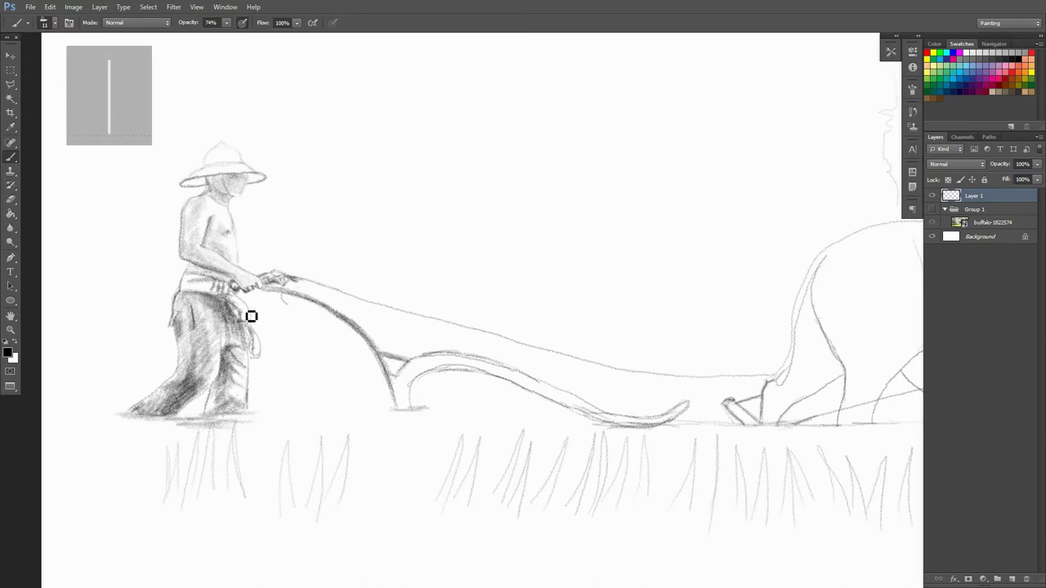
pyautogui.moveTo(252, 324)
pyautogui.mouseDown()
pyautogui.moveTo(185, 300)
pyautogui.moveTo(210, 314)
pyautogui.mouseUp()
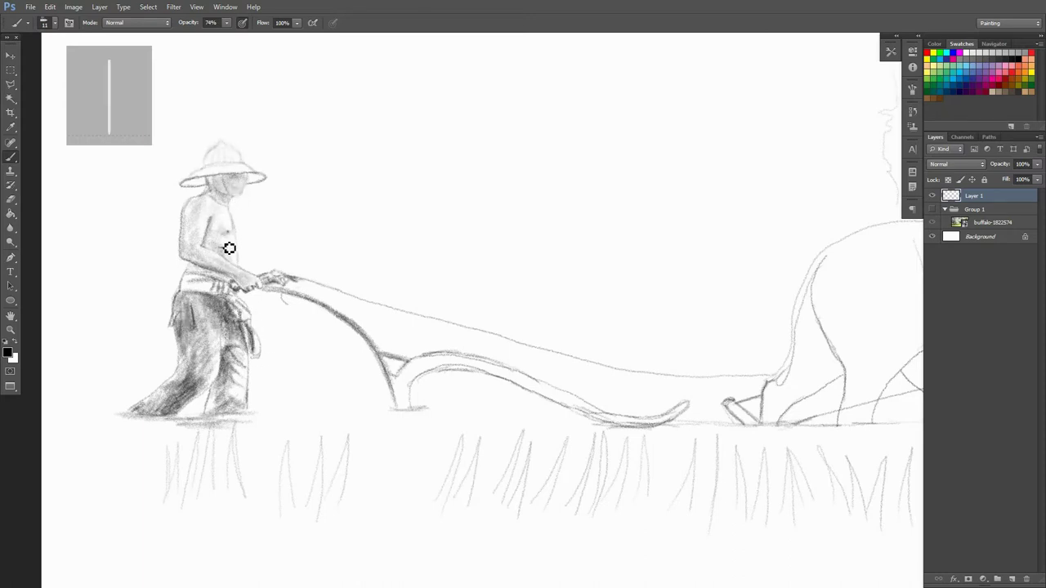
pyautogui.hscroll(1, 175, 292)
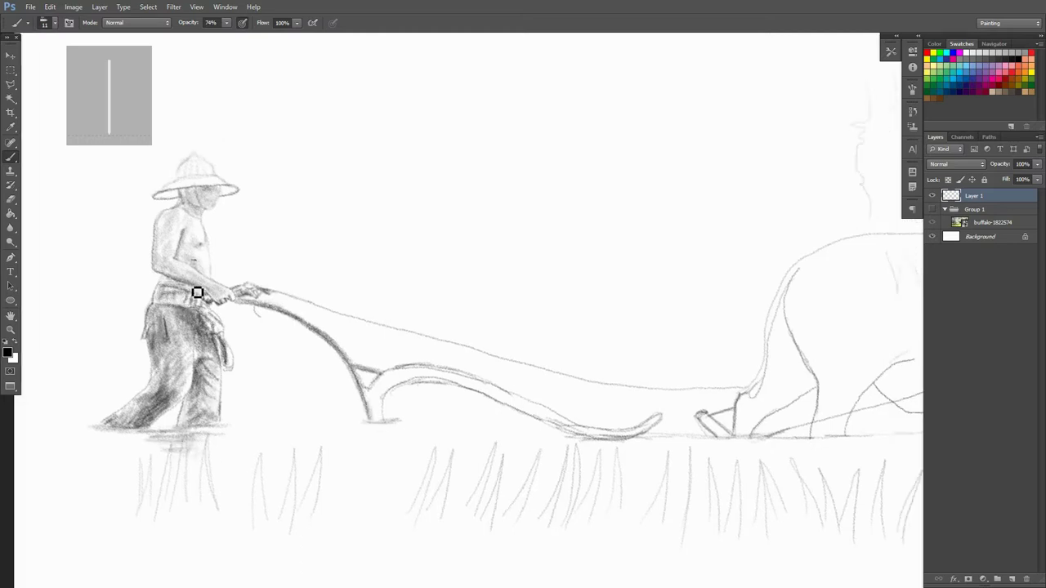
pyautogui.hscroll(2, 199, 292)
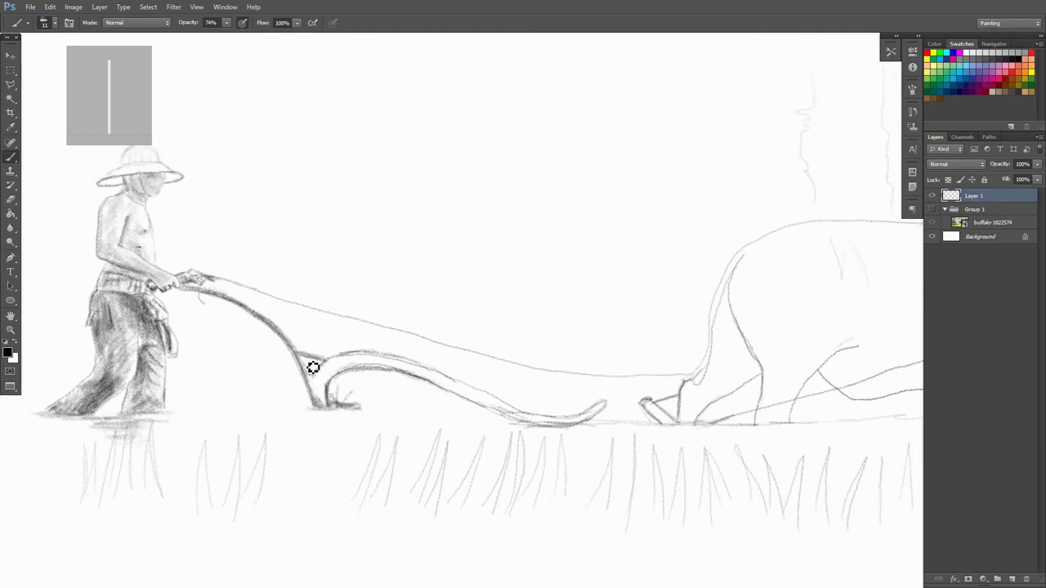
# Darken the lower plow curve and shade the blade, leaving a lighter highlight band.
pyautogui.press('e')
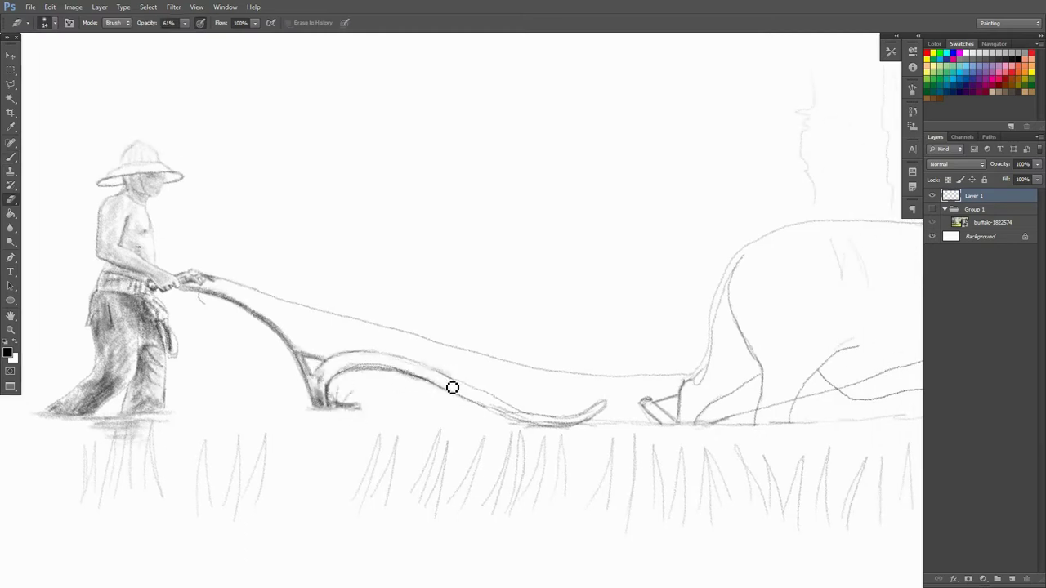
pyautogui.press('b')
pyautogui.moveTo(552, 420)
pyautogui.mouseDown()
pyautogui.moveTo(465, 396)
pyautogui.moveTo(581, 428)
pyautogui.moveTo(600, 413)
pyautogui.moveTo(491, 434)
pyautogui.moveTo(399, 411)
pyautogui.moveTo(485, 381)
pyautogui.moveTo(365, 384)
pyautogui.mouseUp()
pyautogui.scroll(2, 400, 411)
pyautogui.rightClick(379, 385)
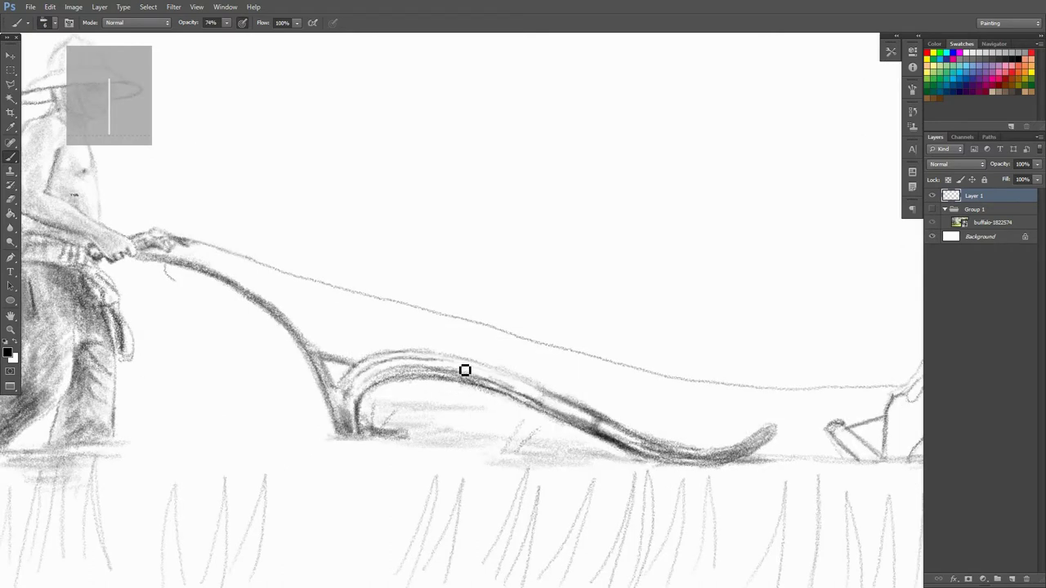
pyautogui.moveTo(530, 397)
pyautogui.mouseDown()
pyautogui.moveTo(614, 427)
pyautogui.moveTo(402, 374)
pyautogui.moveTo(509, 393)
pyautogui.mouseUp()
# Add extra pencil strokes on the farmer's belt.
pyautogui.scroll(-1, 509, 393)
pyautogui.scroll(-2, 596, 374)
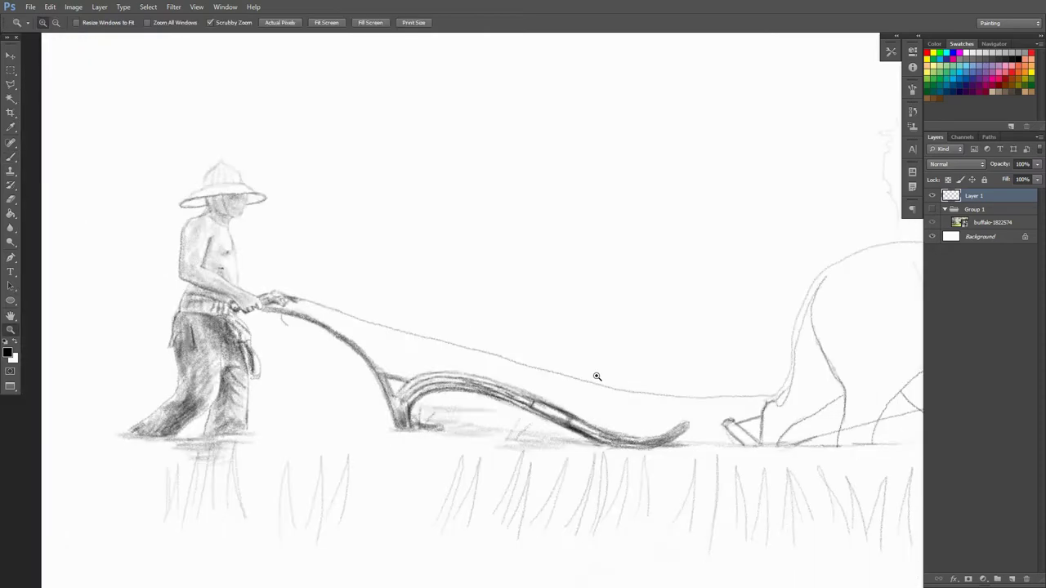
pyautogui.scroll(3, 196, 257)
pyautogui.scroll(-3, 195, 257)
pyautogui.scroll(3, 161, 346)
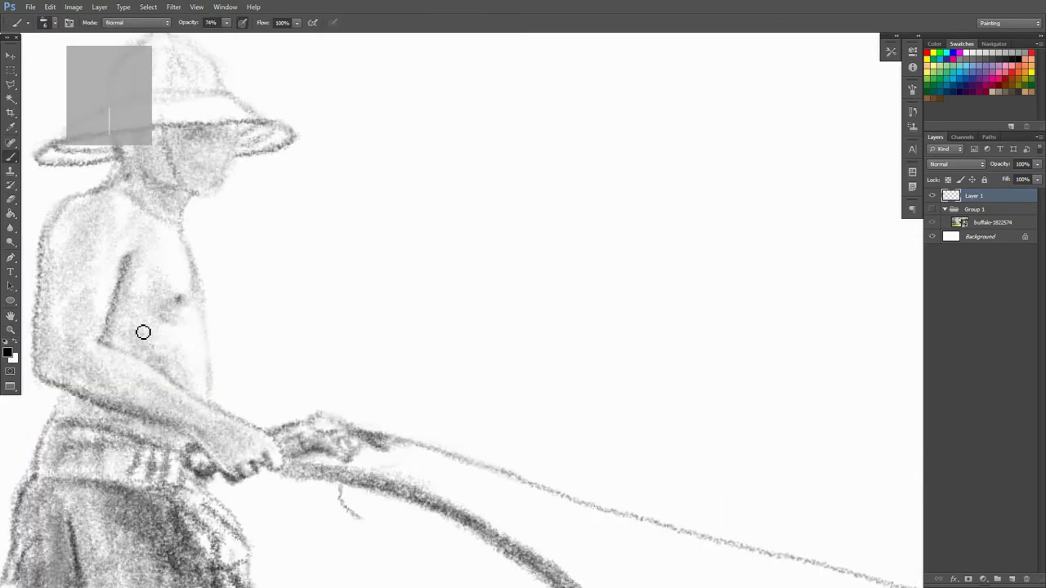
pyautogui.scroll(-1, 246, 401)
pyautogui.scroll(-1, 187, 409)
pyautogui.moveTo(246, 401)
pyautogui.mouseDown()
pyautogui.moveTo(188, 409)
pyautogui.moveTo(234, 434)
pyautogui.mouseUp()
pyautogui.scroll(-4, 233, 434)
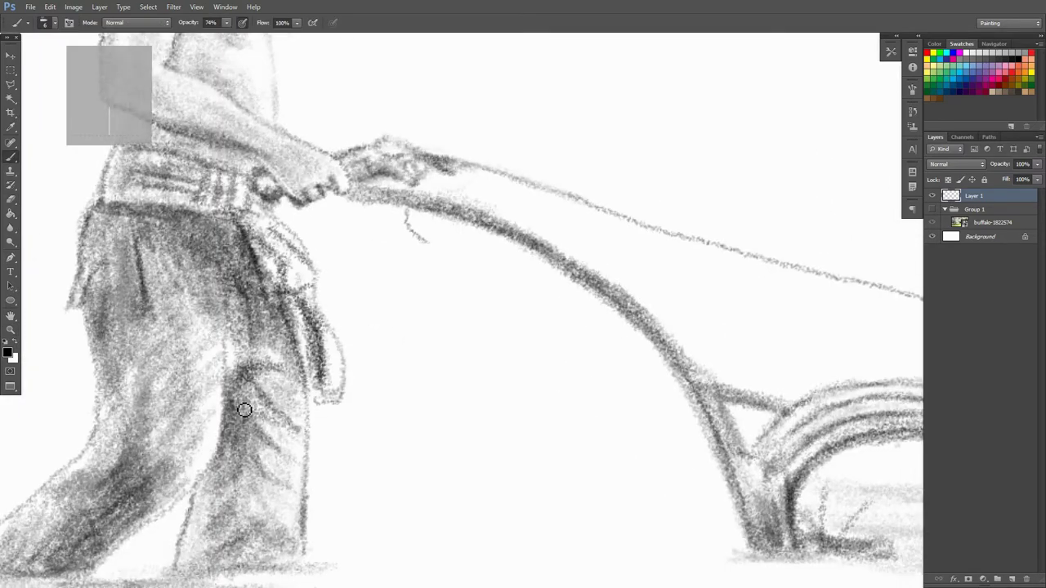
pyautogui.press('z')
pyautogui.scroll(-3, 322, 335)
pyautogui.press('b')
pyautogui.scroll(2, 326, 412)
pyautogui.hscroll(3, 588, 408)
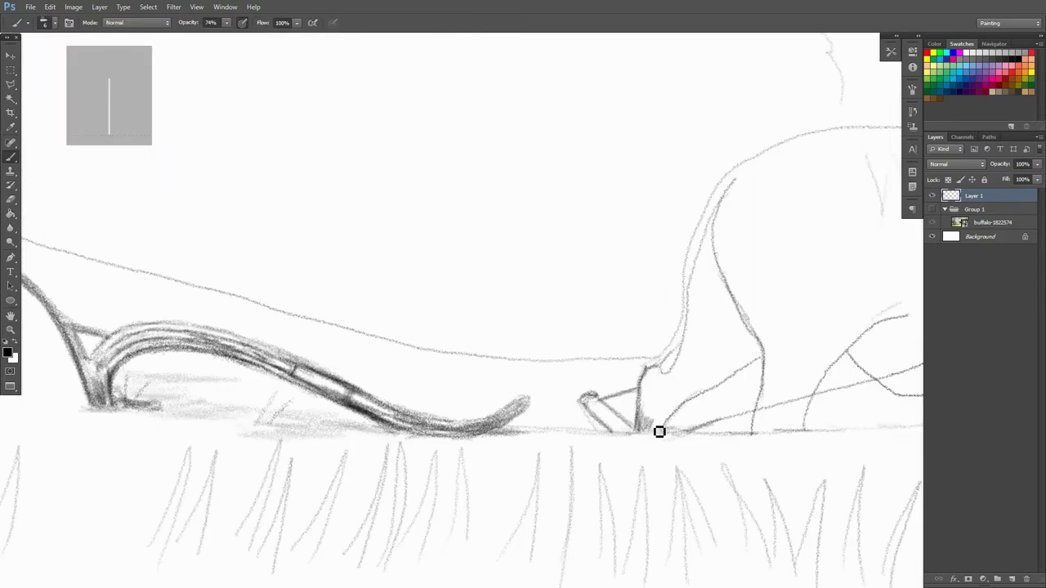
# Enlarge the brush tip and shade the buffalo's rump with soft grey strokes.
pyautogui.scroll(1, 659, 432)
pyautogui.hscroll(2, 460, 361)
pyautogui.scroll(2, 447, 334)
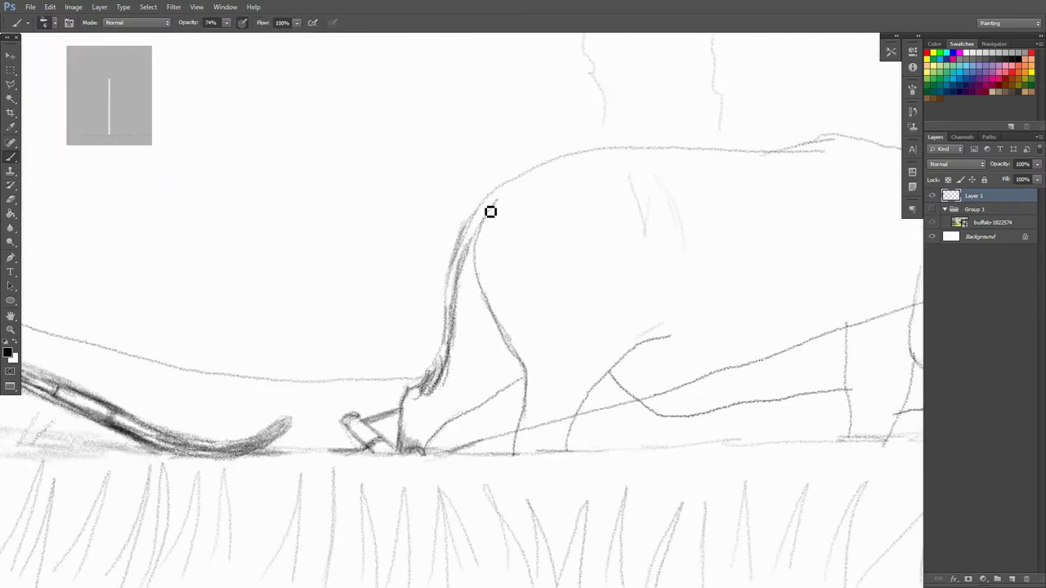
pyautogui.hscroll(4, 490, 213)
pyautogui.scroll(-3, 375, 350)
pyautogui.rightClick(346, 318)
pyautogui.moveTo(310, 311)
pyautogui.mouseDown()
pyautogui.moveTo(268, 397)
pyautogui.moveTo(303, 328)
pyautogui.moveTo(315, 334)
pyautogui.moveTo(297, 355)
pyautogui.moveTo(332, 395)
pyautogui.moveTo(361, 404)
pyautogui.moveTo(339, 357)
pyautogui.moveTo(379, 338)
pyautogui.moveTo(301, 332)
pyautogui.moveTo(335, 294)
pyautogui.moveTo(305, 301)
pyautogui.moveTo(330, 305)
pyautogui.moveTo(351, 335)
pyautogui.moveTo(351, 278)
pyautogui.mouseUp()
pyautogui.moveTo(418, 351)
pyautogui.mouseDown()
pyautogui.moveTo(376, 368)
pyautogui.moveTo(554, 380)
pyautogui.mouseUp()
# Tidy strokes with the Eraser, then shade along the buffalo's belly.
pyautogui.press('e')
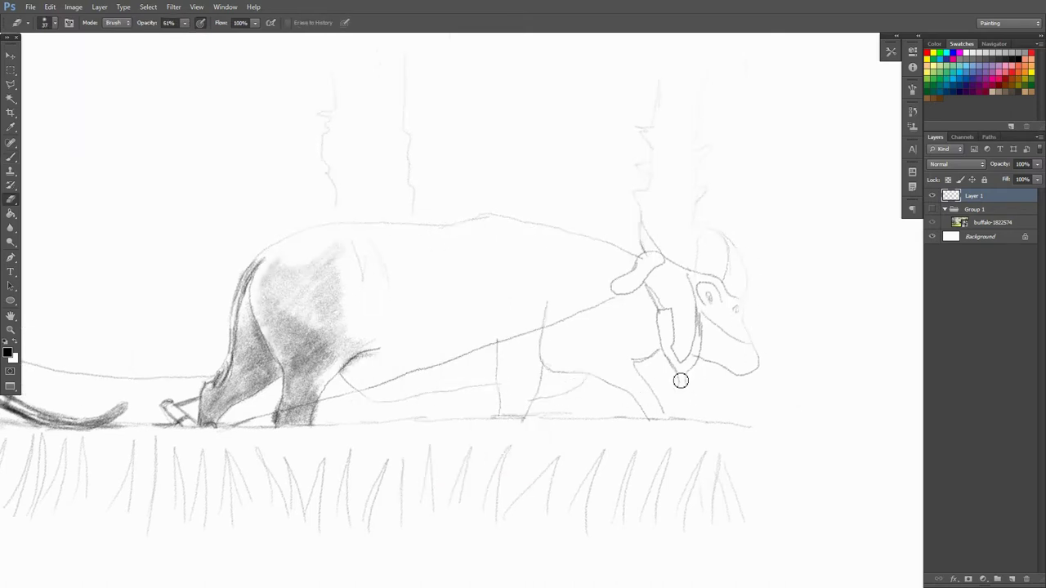
pyautogui.press('b')
pyautogui.hotkey('ctrl', '-')
pyautogui.moveTo(401, 378)
pyautogui.mouseDown()
pyautogui.moveTo(433, 400)
pyautogui.moveTo(463, 387)
pyautogui.moveTo(502, 391)
pyautogui.moveTo(537, 374)
pyautogui.moveTo(539, 399)
pyautogui.moveTo(463, 364)
pyautogui.moveTo(528, 365)
pyautogui.moveTo(514, 415)
pyautogui.moveTo(544, 399)
pyautogui.moveTo(444, 378)
pyautogui.moveTo(436, 336)
pyautogui.moveTo(420, 338)
pyautogui.moveTo(392, 385)
pyautogui.moveTo(495, 369)
pyautogui.moveTo(376, 336)
pyautogui.moveTo(491, 343)
pyautogui.mouseUp()
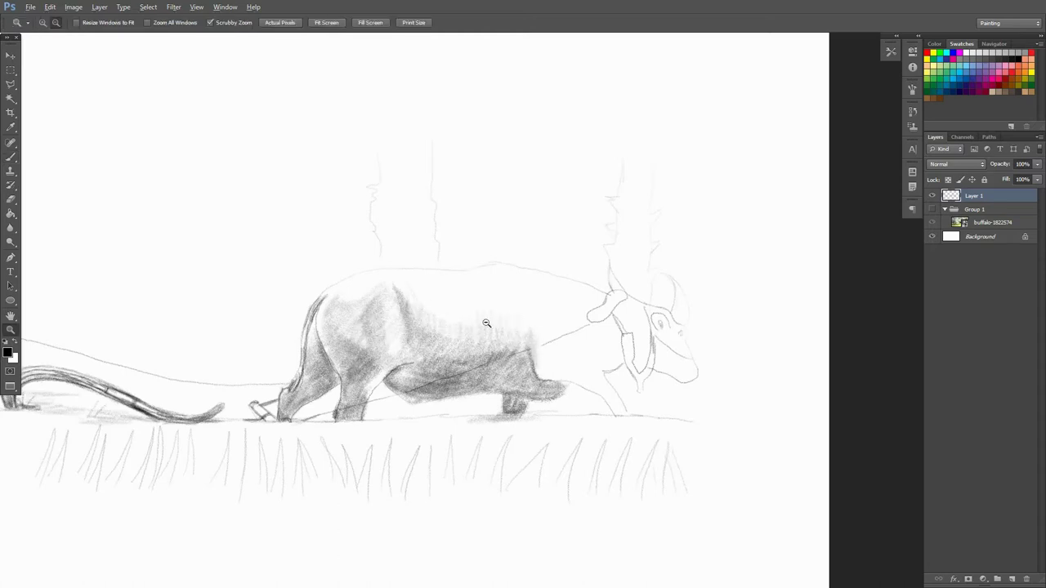
# Darken the buffalo's chest, front leg, neck and shoulder shading.
pyautogui.keyDown('alt'); pyautogui.click(565, 375); pyautogui.keyUp('alt')
pyautogui.moveTo(586, 350)
pyautogui.mouseDown()
pyautogui.moveTo(614, 371)
pyautogui.moveTo(640, 349)
pyautogui.mouseUp()
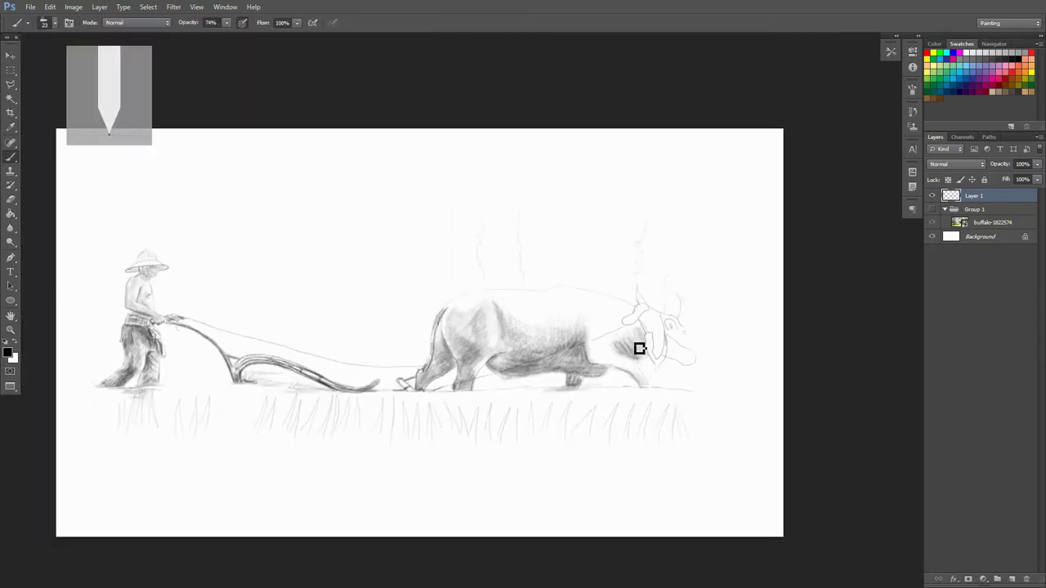
pyautogui.moveTo(654, 386)
pyautogui.mouseDown()
pyautogui.moveTo(583, 373)
pyautogui.moveTo(630, 345)
pyautogui.mouseUp()
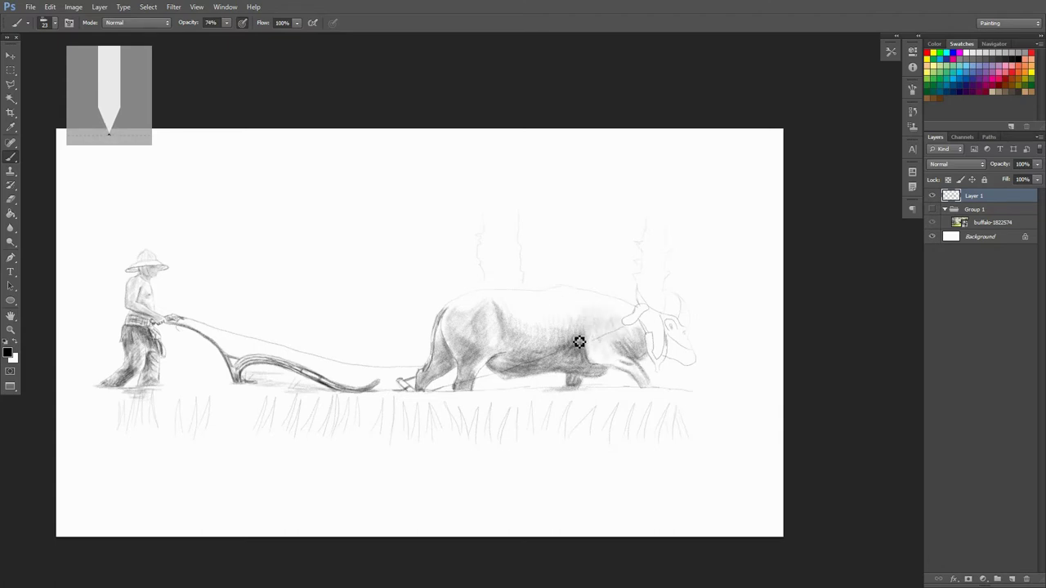
pyautogui.moveTo(501, 323); pyautogui.dragTo(537, 330)
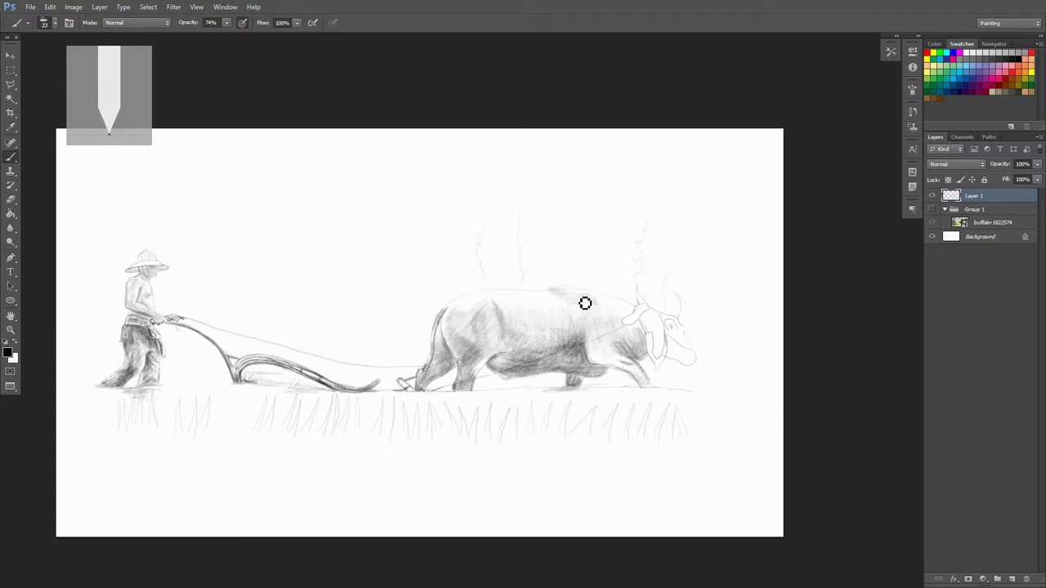
pyautogui.keyDown('ctrl'); pyautogui.click(609, 320); pyautogui.keyUp('ctrl')
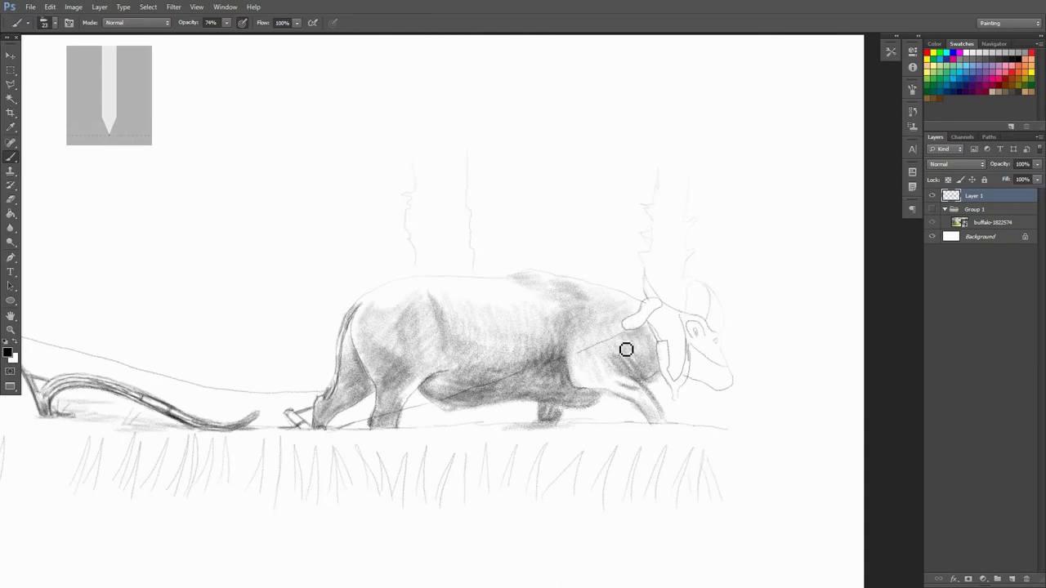
pyautogui.moveTo(626, 349)
pyautogui.mouseDown()
pyautogui.moveTo(600, 367)
pyautogui.moveTo(626, 374)
pyautogui.moveTo(516, 339)
pyautogui.moveTo(560, 319)
pyautogui.moveTo(510, 318)
pyautogui.mouseUp()
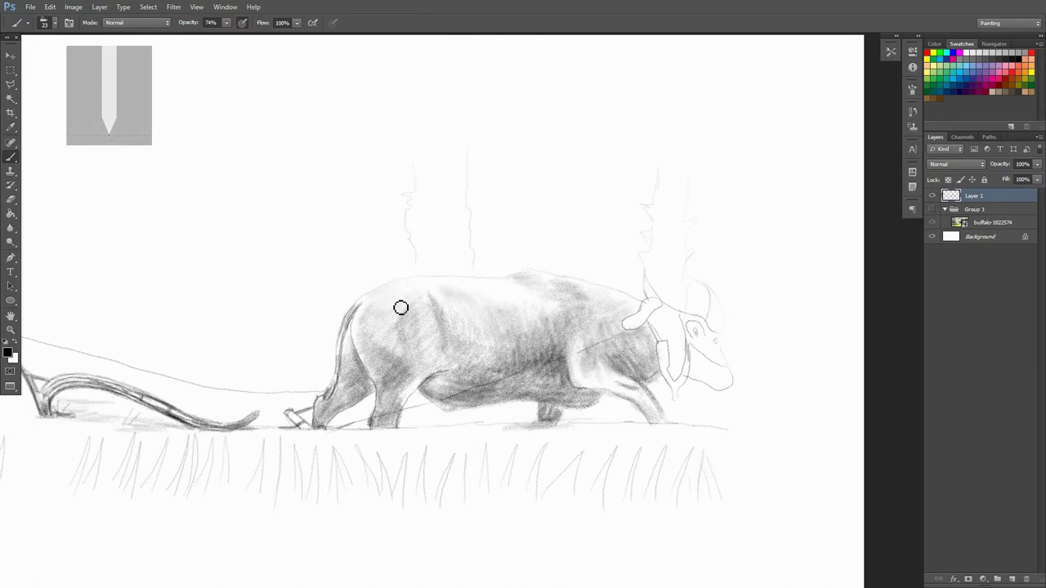
# Darken the buffalo's back, muzzle, mid-body and rear haunch.
pyautogui.moveTo(429, 299)
pyautogui.mouseDown()
pyautogui.moveTo(417, 294)
pyautogui.moveTo(441, 301)
pyautogui.mouseUp()
pyautogui.moveTo(474, 389)
pyautogui.mouseDown()
pyautogui.moveTo(589, 392)
pyautogui.moveTo(682, 374)
pyautogui.moveTo(735, 386)
pyautogui.moveTo(675, 407)
pyautogui.moveTo(675, 315)
pyautogui.moveTo(686, 322)
pyautogui.moveTo(590, 427)
pyautogui.moveTo(654, 411)
pyautogui.mouseUp()
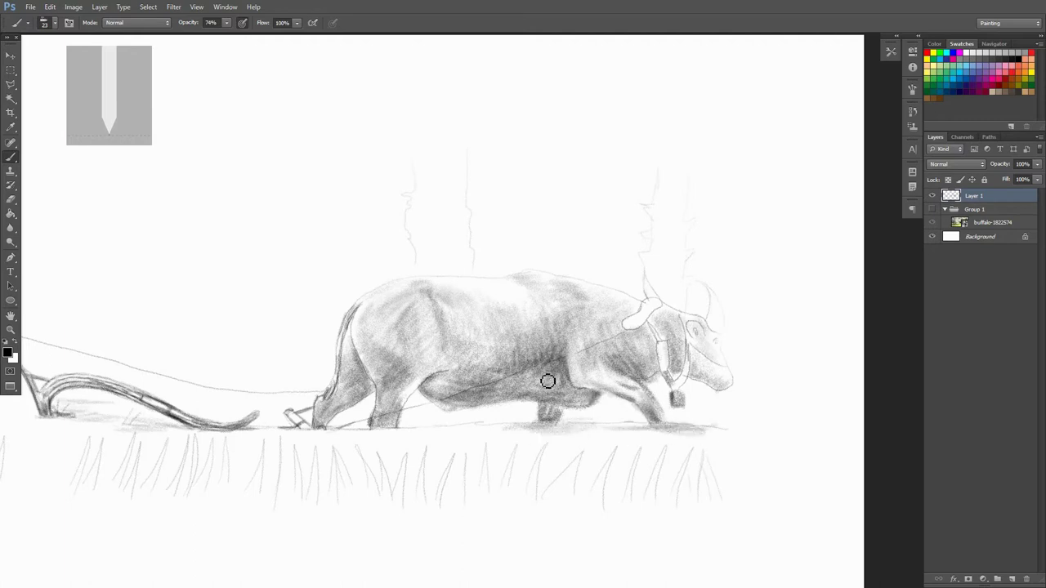
pyautogui.moveTo(547, 382); pyautogui.dragTo(507, 321)
pyautogui.moveTo(432, 356)
pyautogui.mouseDown()
pyautogui.moveTo(456, 368)
pyautogui.moveTo(384, 329)
pyautogui.moveTo(369, 334)
pyautogui.moveTo(397, 434)
pyautogui.moveTo(420, 439)
pyautogui.moveTo(453, 411)
pyautogui.mouseUp()
# Zoom in on the buffalo's head and shade the right horn, jaw and muzzle.
pyautogui.press('z')
pyautogui.keyDown('alt'); pyautogui.click(602, 349); pyautogui.keyUp('alt')
pyautogui.click(602, 349)
pyautogui.press('b')
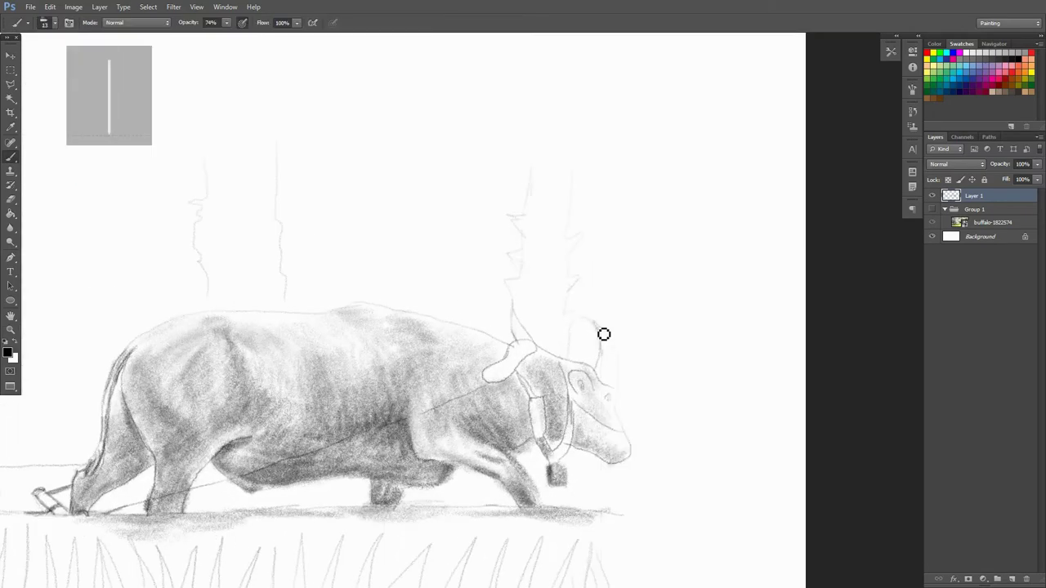
pyautogui.moveTo(612, 344); pyautogui.dragTo(618, 372)
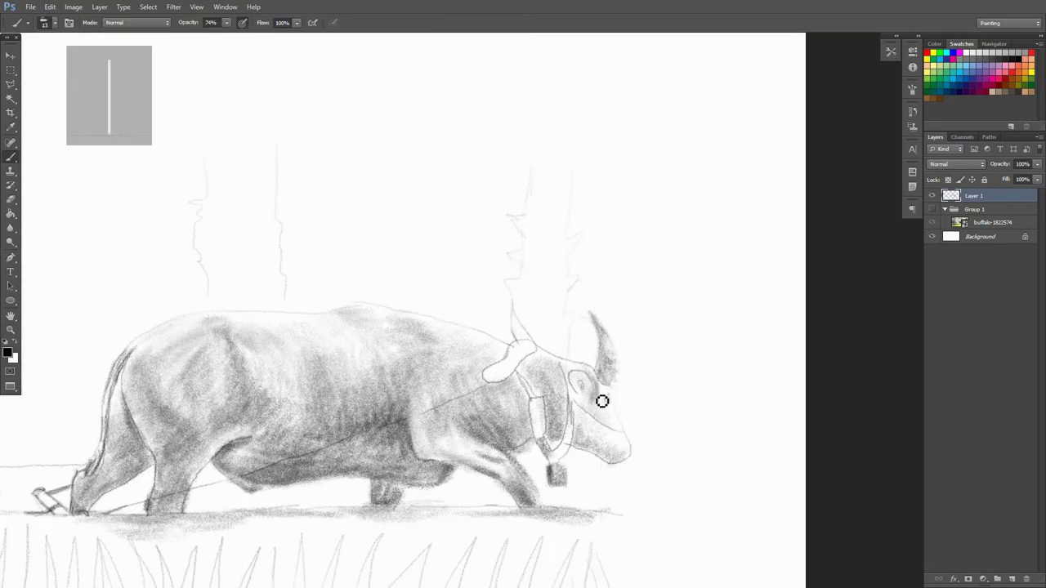
pyautogui.moveTo(570, 438)
pyautogui.mouseDown()
pyautogui.moveTo(606, 446)
pyautogui.moveTo(589, 395)
pyautogui.moveTo(618, 412)
pyautogui.mouseUp()
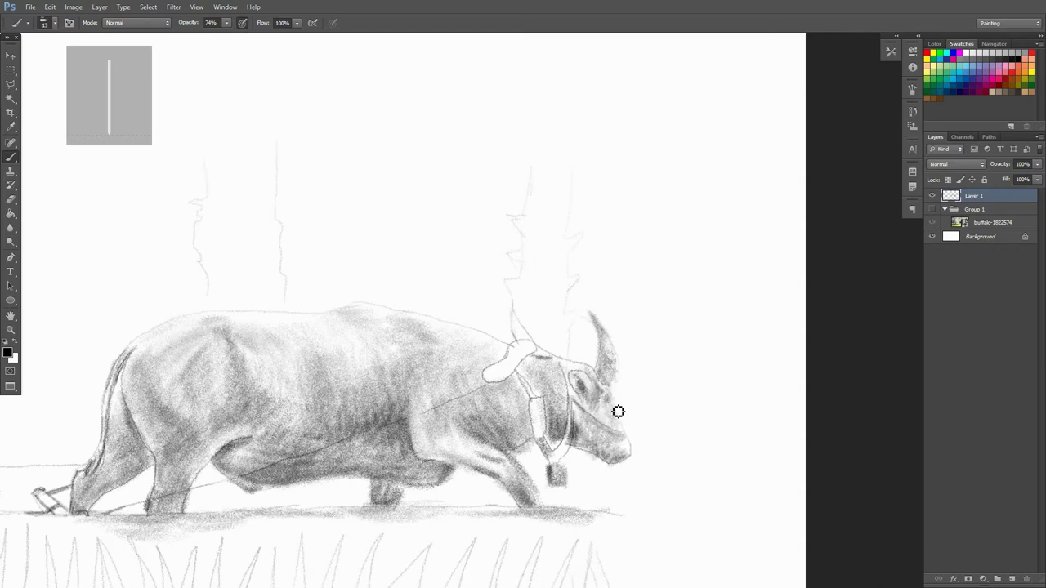
pyautogui.moveTo(628, 459); pyautogui.dragTo(582, 401)
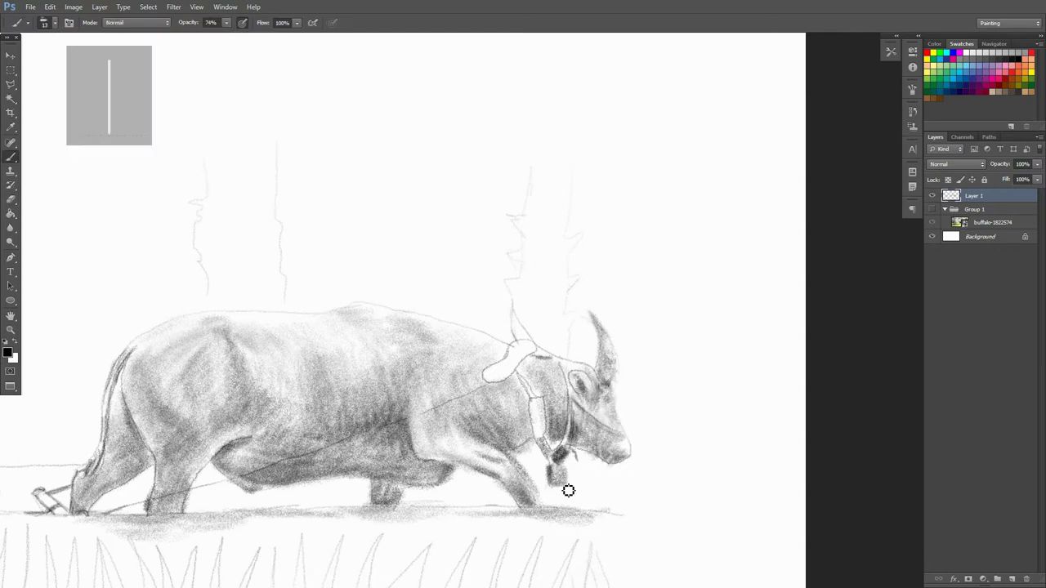
# Darken the neck around a dark collar-strap line, plus the front leg and chin, then enlarge the brush.
pyautogui.moveTo(548, 439)
pyautogui.mouseDown()
pyautogui.moveTo(521, 416)
pyautogui.moveTo(511, 441)
pyautogui.moveTo(551, 416)
pyautogui.moveTo(508, 392)
pyautogui.mouseUp()
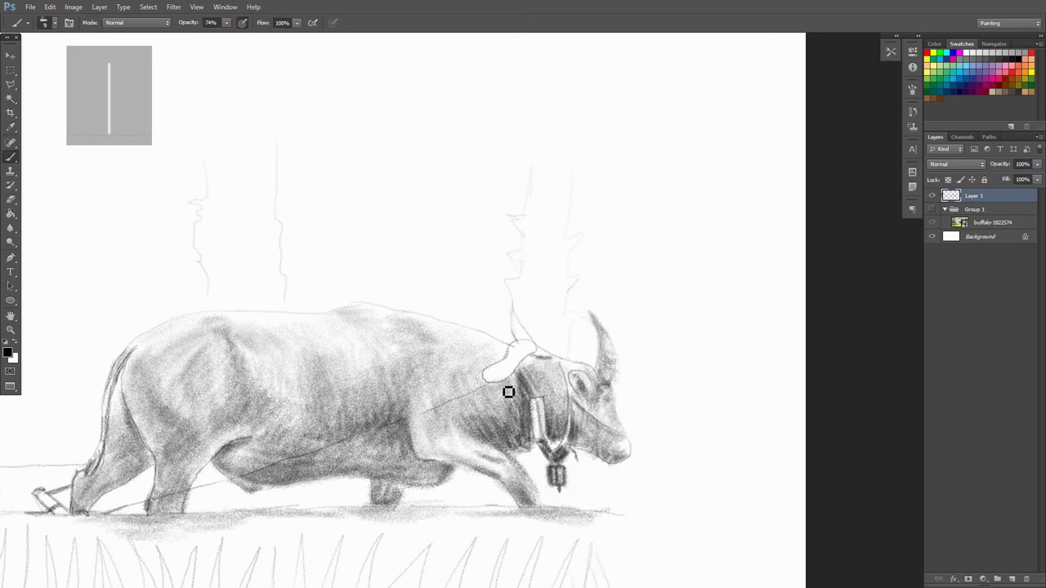
pyautogui.rightClick(515, 370)
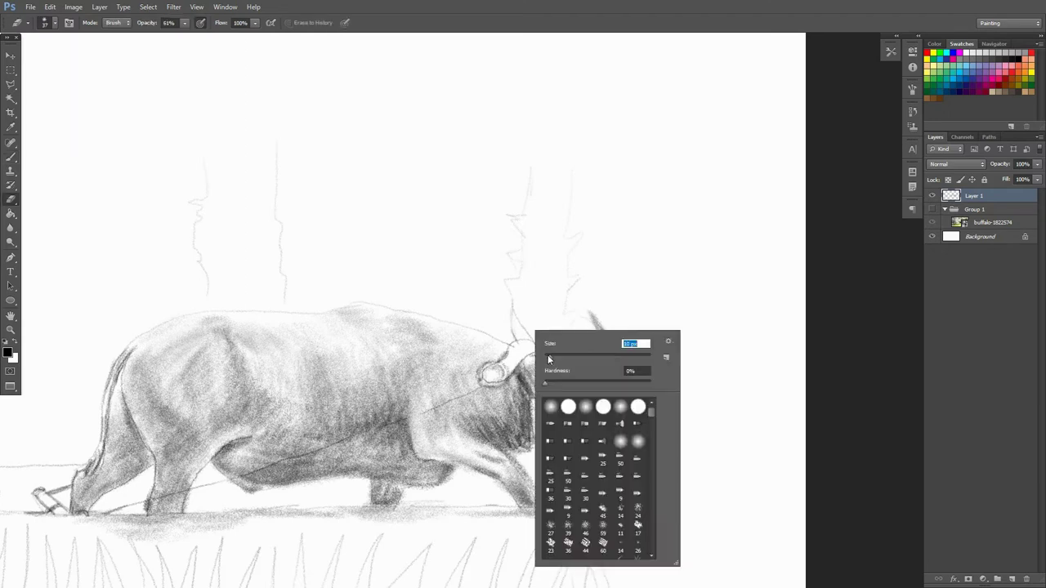
pyautogui.press('Return')
pyautogui.moveTo(537, 397)
pyautogui.mouseDown()
pyautogui.moveTo(512, 356)
pyautogui.moveTo(466, 388)
pyautogui.moveTo(498, 352)
pyautogui.moveTo(481, 432)
pyautogui.mouseUp()
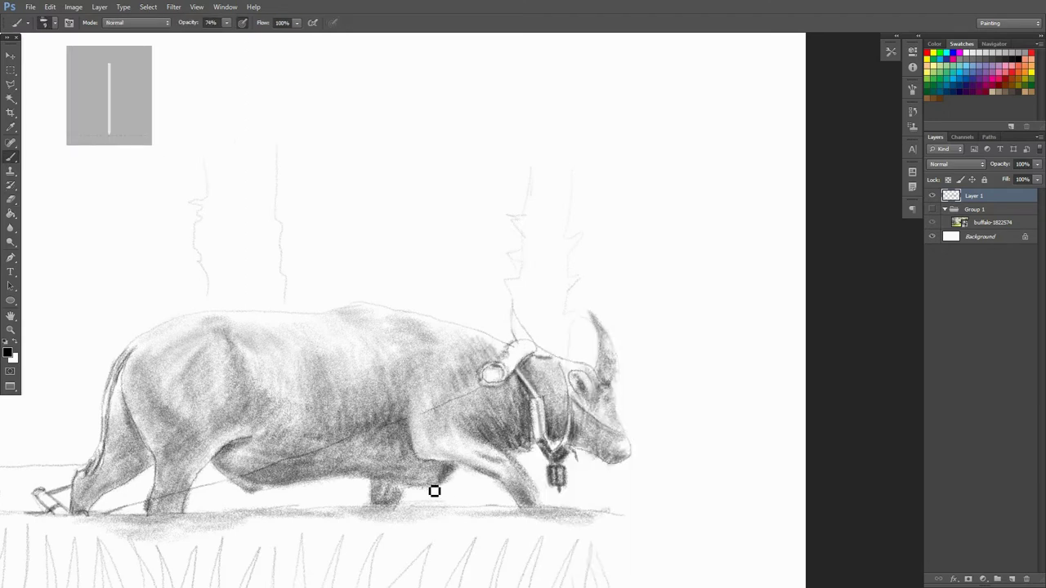
pyautogui.moveTo(434, 492)
pyautogui.mouseDown()
pyautogui.moveTo(577, 430)
pyautogui.moveTo(622, 446)
pyautogui.mouseUp()
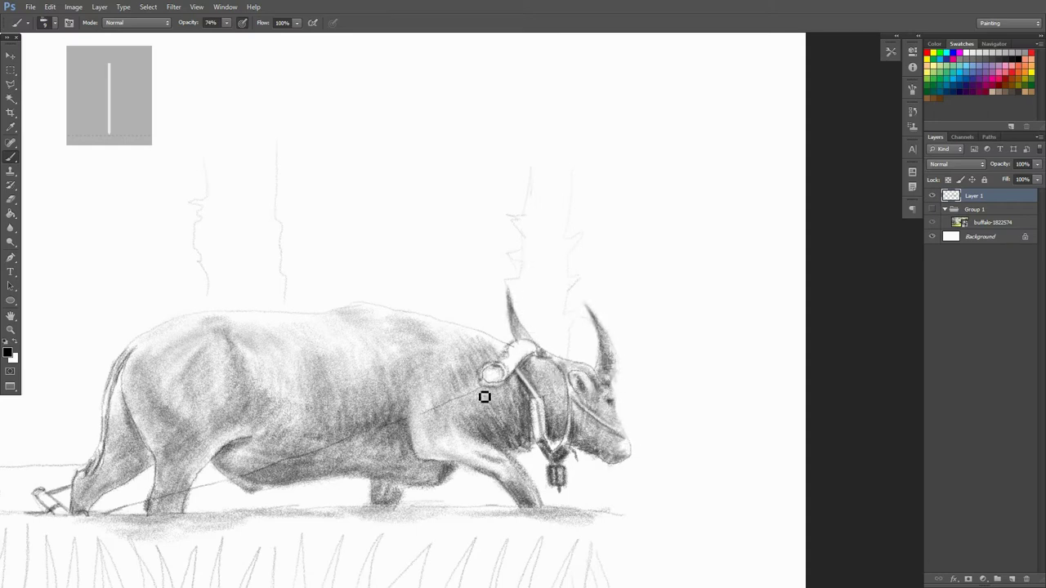
pyautogui.press('z')
pyautogui.keyDown('alt'); pyautogui.click(498, 368); pyautogui.keyUp('alt')
pyautogui.press('b')
pyautogui.rightClick(504, 358)
pyautogui.press('Return')
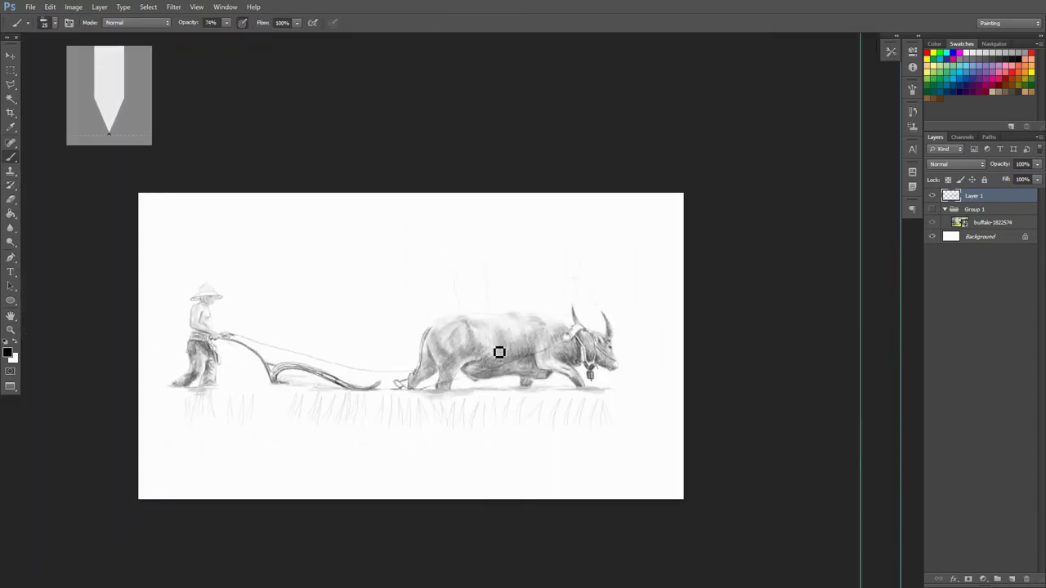
# Shade the ground strip under the farmer and buffalo, out to the lower right.
pyautogui.moveTo(515, 394); pyautogui.dragTo(611, 392)
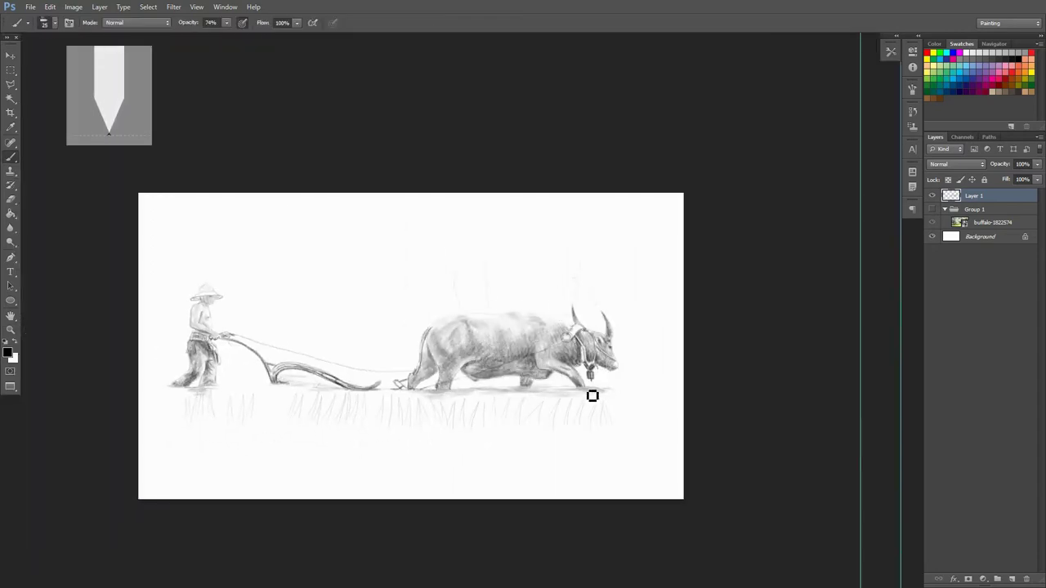
pyautogui.hotkey('ctrl', '+')
pyautogui.press(']')
pyautogui.moveTo(299, 402)
pyautogui.mouseDown()
pyautogui.moveTo(200, 400)
pyautogui.moveTo(172, 381)
pyautogui.moveTo(367, 406)
pyautogui.moveTo(787, 400)
pyautogui.moveTo(829, 411)
pyautogui.moveTo(785, 373)
pyautogui.moveTo(532, 385)
pyautogui.moveTo(553, 391)
pyautogui.mouseUp()
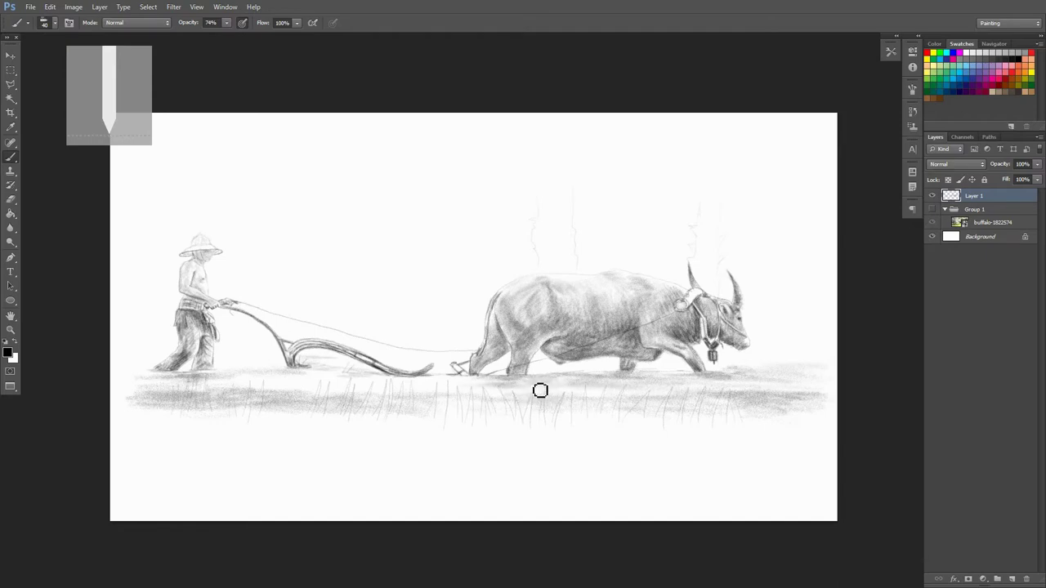
pyautogui.moveTo(619, 381)
pyautogui.mouseDown()
pyautogui.moveTo(537, 362)
pyautogui.moveTo(607, 397)
pyautogui.moveTo(760, 387)
pyautogui.moveTo(752, 367)
pyautogui.moveTo(760, 370)
pyautogui.moveTo(651, 394)
pyautogui.moveTo(679, 393)
pyautogui.moveTo(530, 362)
pyautogui.moveTo(413, 392)
pyautogui.moveTo(131, 369)
pyautogui.moveTo(159, 406)
pyautogui.moveTo(236, 425)
pyautogui.moveTo(164, 379)
pyautogui.moveTo(204, 364)
pyautogui.mouseUp()
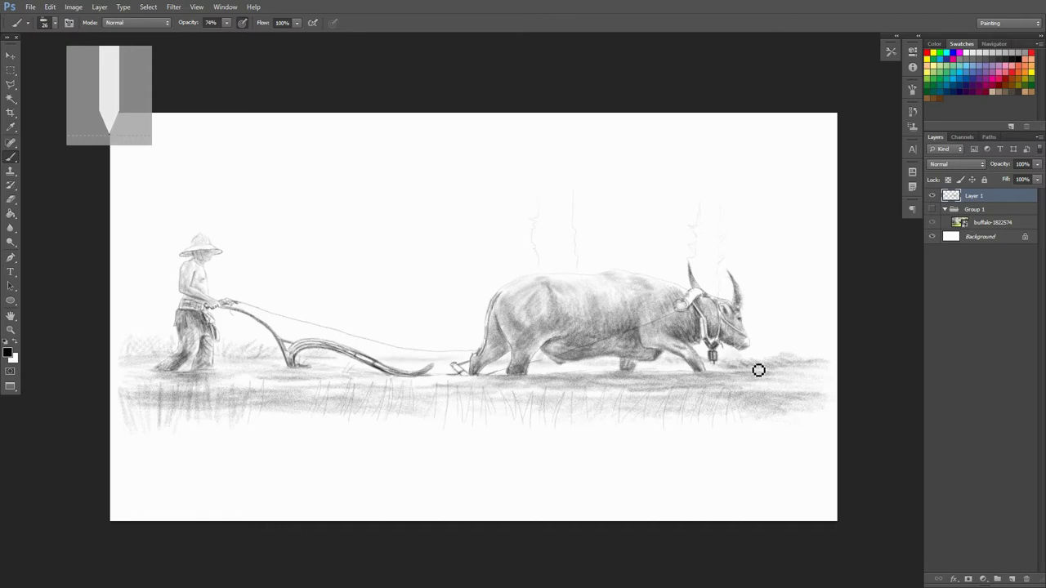
pyautogui.moveTo(759, 368)
pyautogui.mouseDown()
pyautogui.moveTo(787, 346)
pyautogui.moveTo(827, 337)
pyautogui.mouseUp()
pyautogui.moveTo(752, 429); pyautogui.dragTo(658, 416)
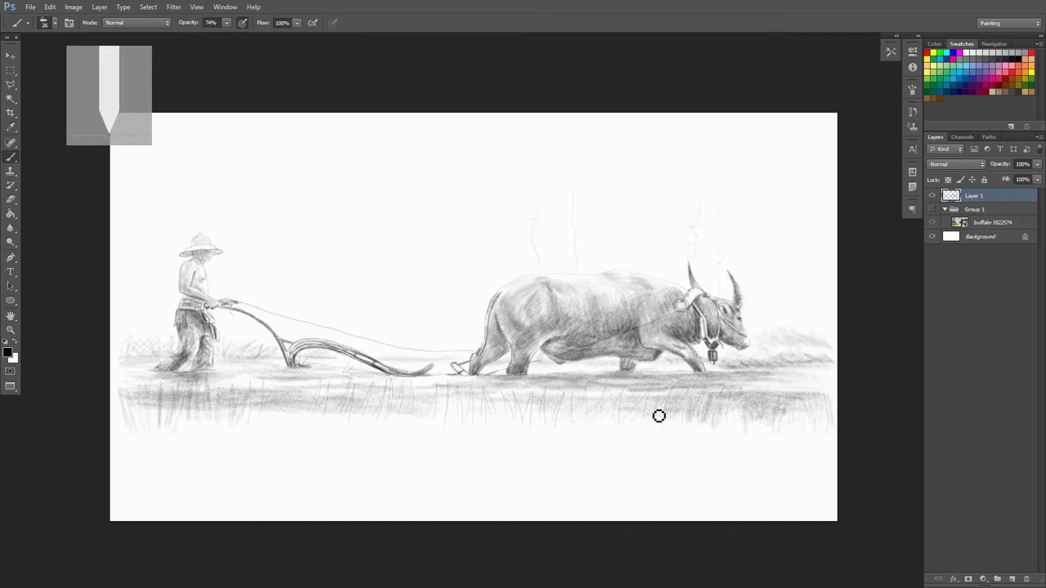
# Add vertical grass blades across the field and soft grey bush shading beside the buffalo.
pyautogui.moveTo(385, 385); pyautogui.dragTo(384, 431)
pyautogui.moveTo(351, 387); pyautogui.dragTo(350, 437)
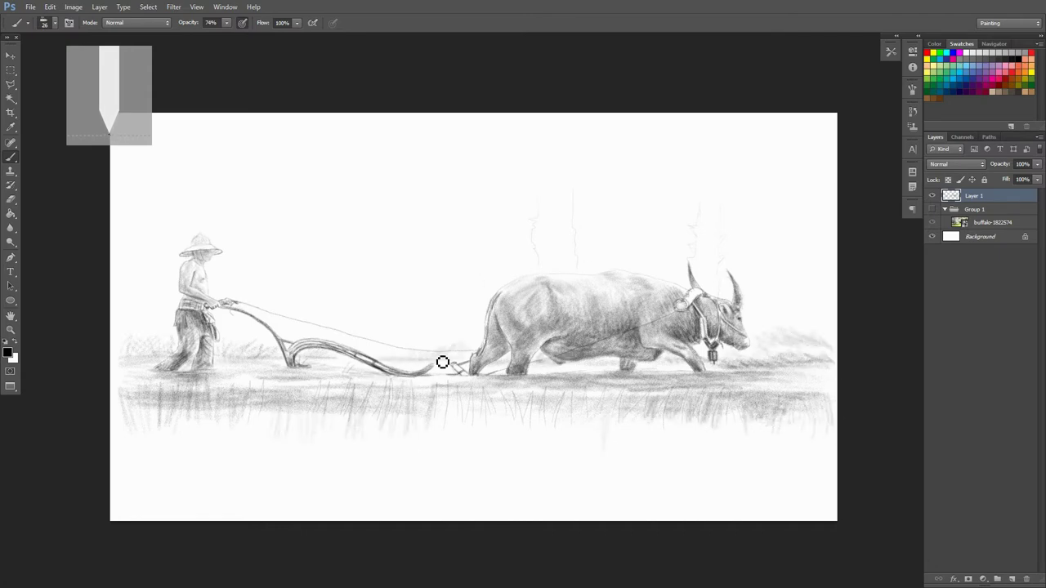
pyautogui.moveTo(663, 409); pyautogui.dragTo(664, 469)
pyautogui.moveTo(628, 407); pyautogui.dragTo(626, 454)
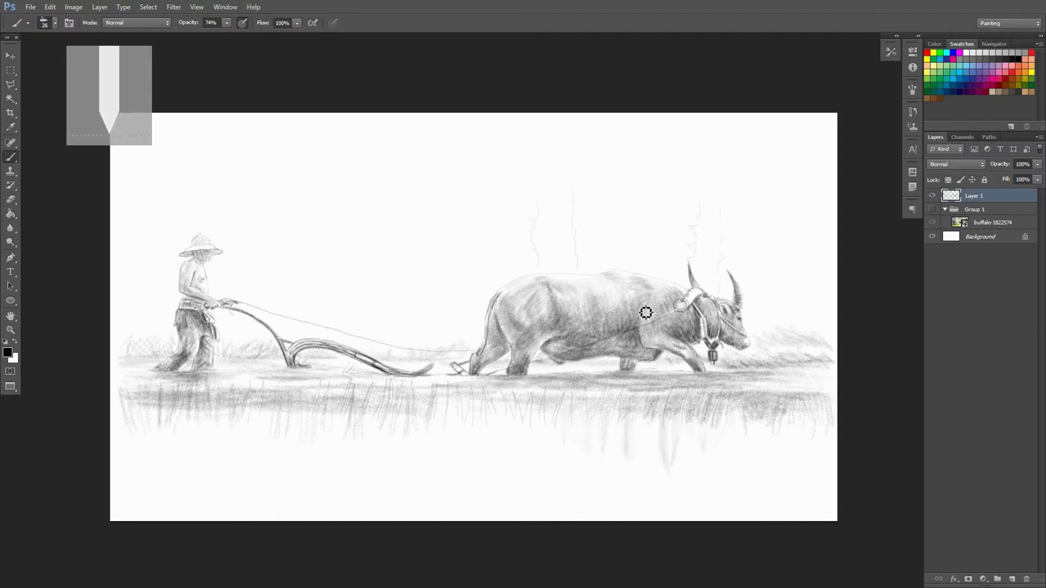
pyautogui.moveTo(618, 402); pyautogui.dragTo(617, 450)
pyautogui.moveTo(763, 392); pyautogui.dragTo(765, 451)
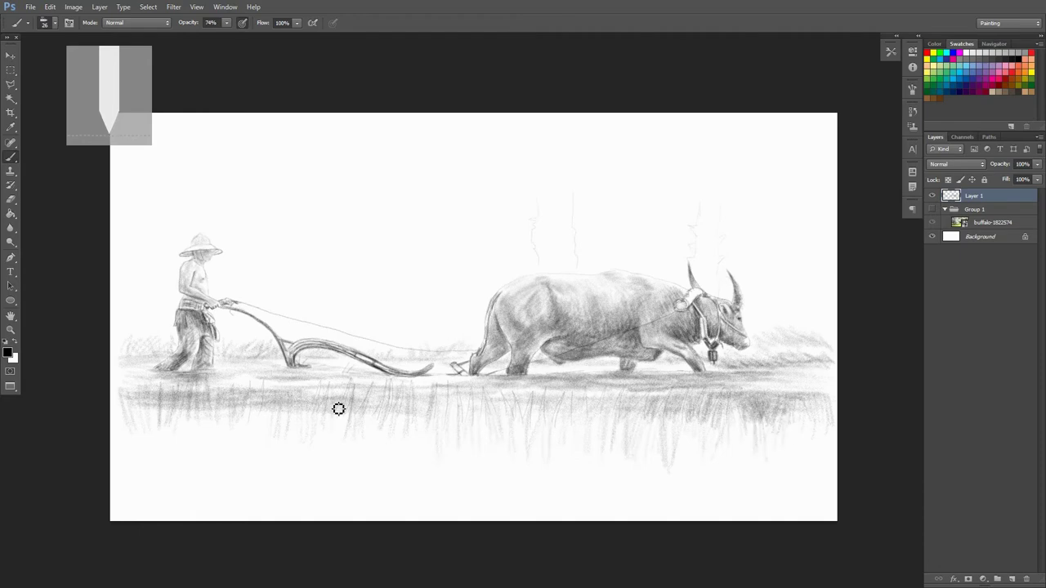
pyautogui.moveTo(300, 394); pyautogui.dragTo(300, 443)
pyautogui.moveTo(259, 394); pyautogui.dragTo(259, 441)
pyautogui.moveTo(233, 396); pyautogui.dragTo(241, 457)
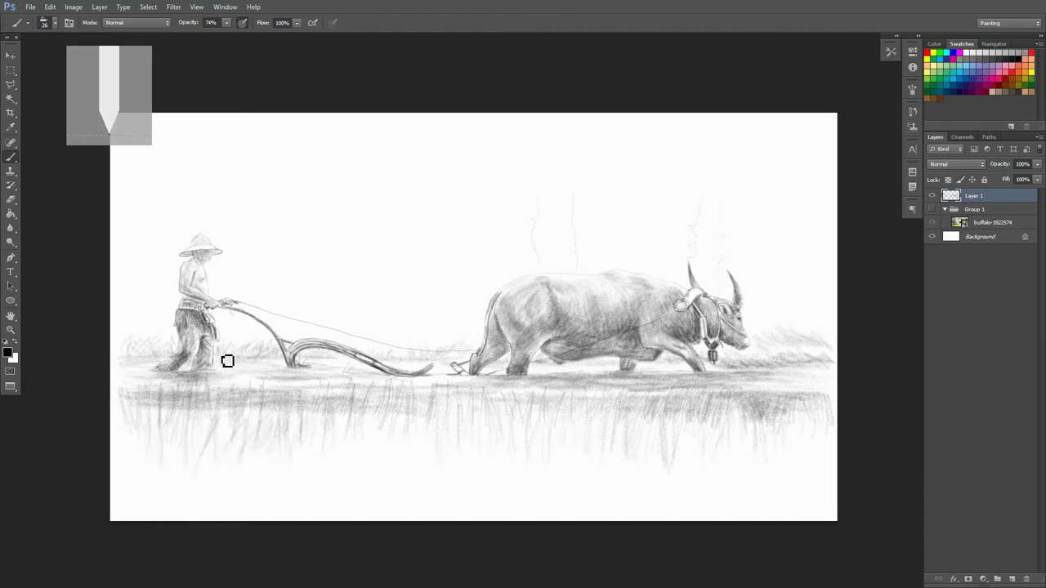
pyautogui.moveTo(459, 309); pyautogui.dragTo(488, 336)
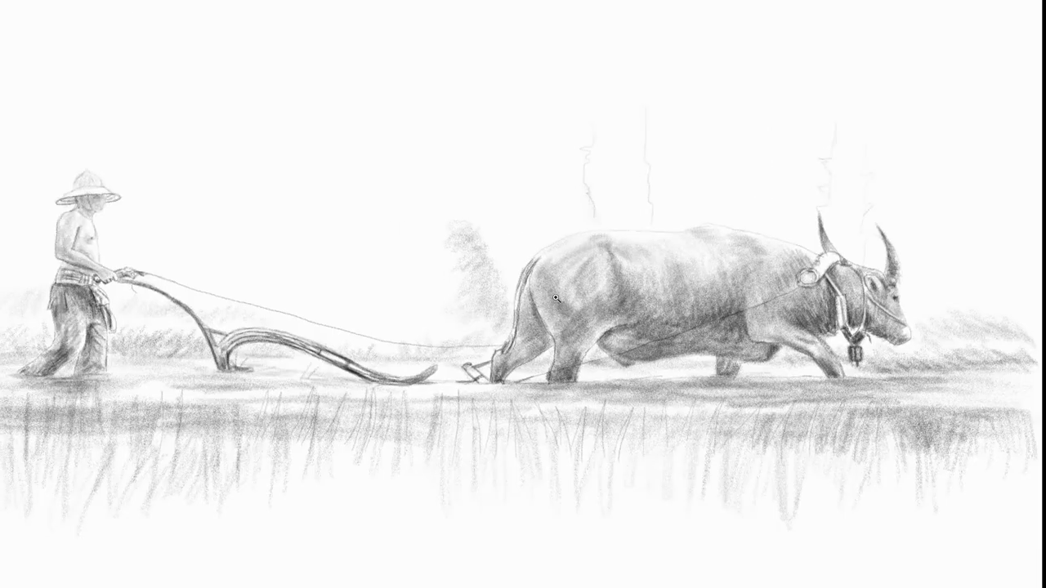
# Add faint grass strokes to the right foreground and ground.
pyautogui.moveTo(664, 408); pyautogui.dragTo(678, 445)
pyautogui.moveTo(790, 441)
pyautogui.mouseDown()
pyautogui.moveTo(899, 430)
pyautogui.moveTo(787, 444)
pyautogui.mouseUp()
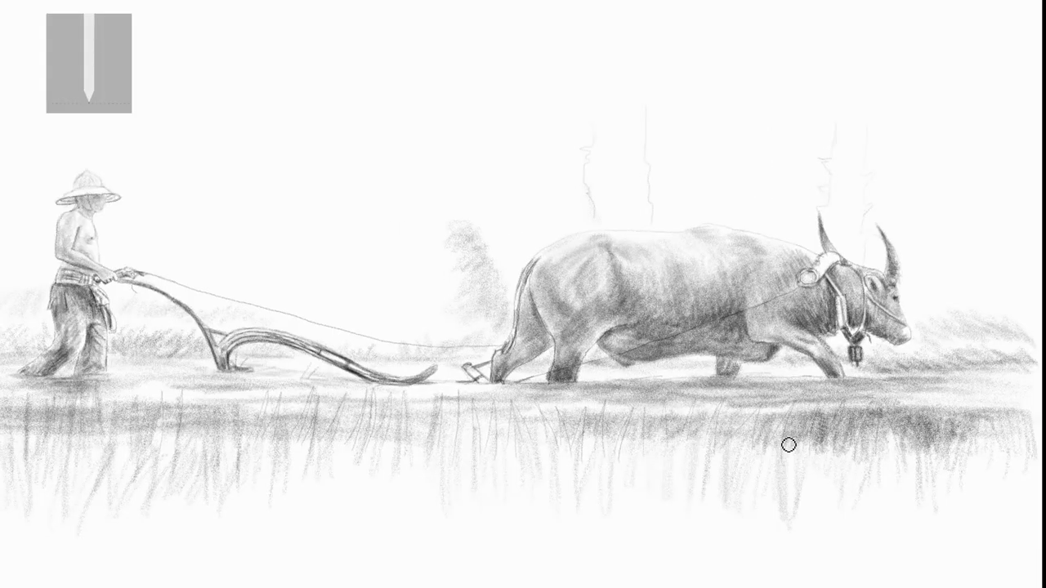
pyautogui.moveTo(379, 407)
pyautogui.mouseDown()
pyautogui.moveTo(136, 423)
pyautogui.moveTo(483, 401)
pyautogui.moveTo(224, 376)
pyautogui.moveTo(236, 340)
pyautogui.mouseUp()
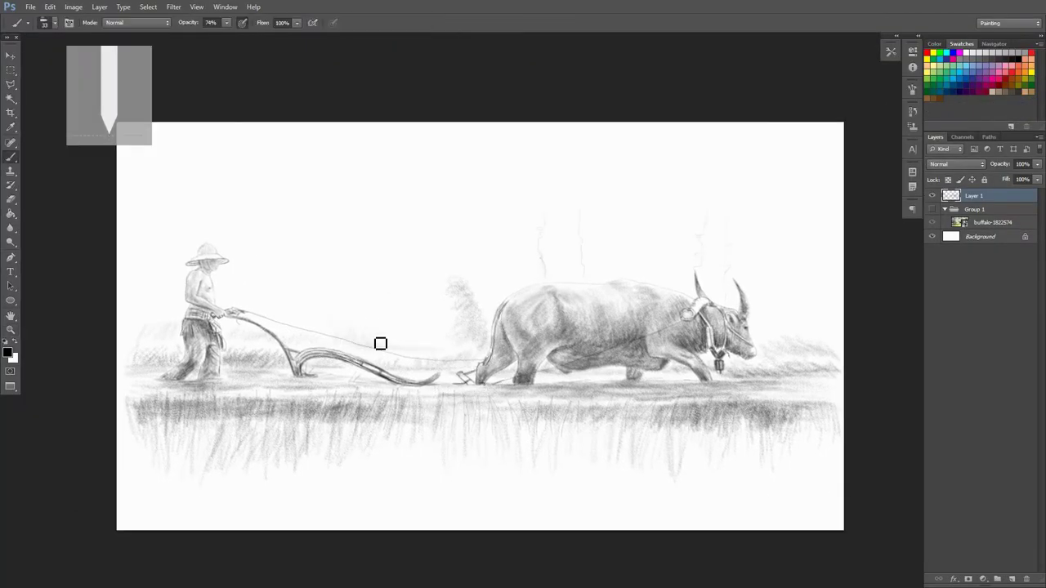
# Sketch hazy background trees behind and right of the buffalo, including a tall one beyond the horns.
pyautogui.moveTo(466, 329)
pyautogui.mouseDown()
pyautogui.moveTo(424, 325)
pyautogui.moveTo(502, 327)
pyautogui.moveTo(435, 349)
pyautogui.mouseUp()
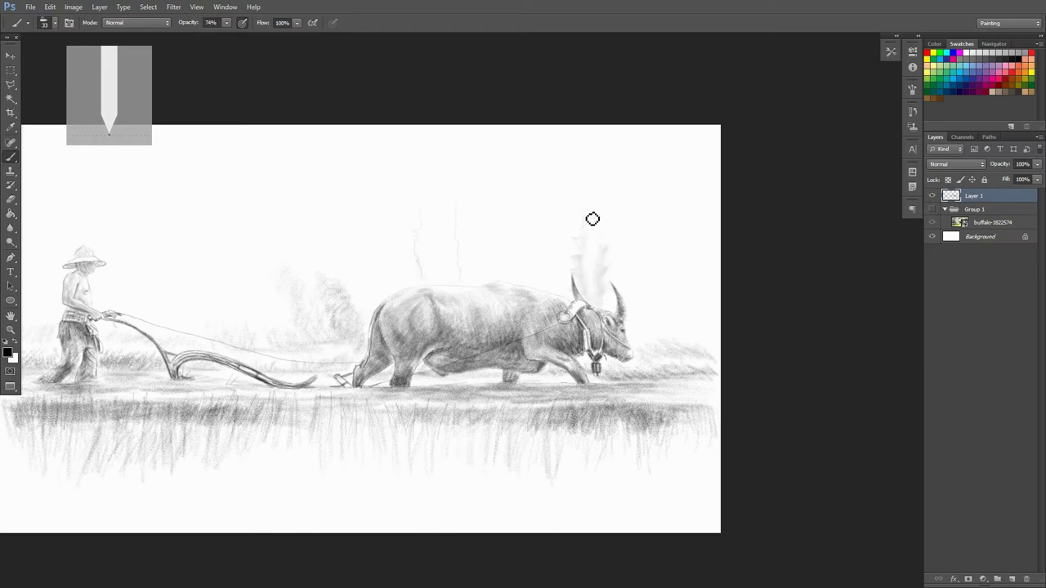
pyautogui.moveTo(592, 219); pyautogui.dragTo(590, 273)
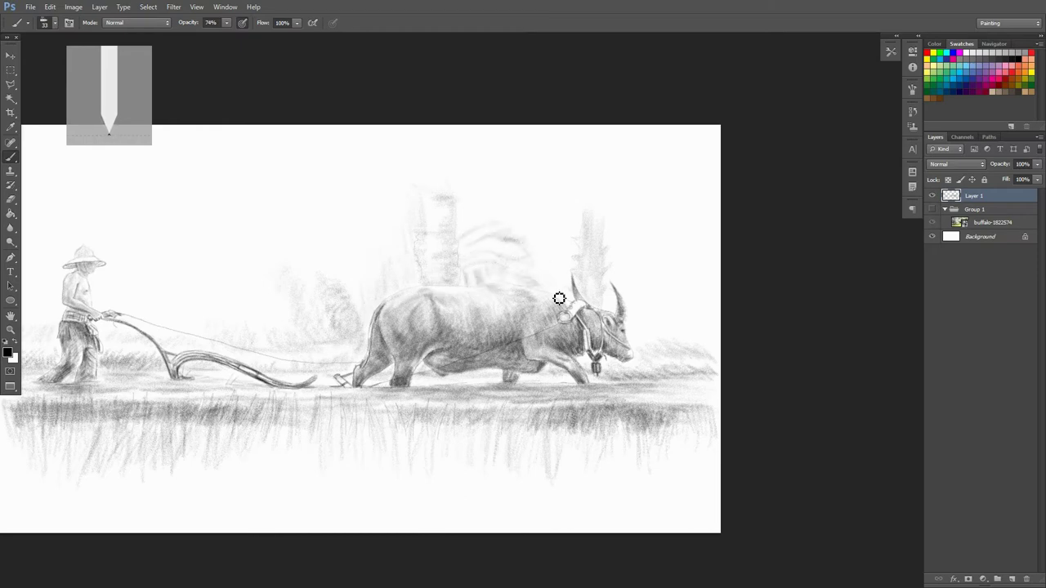
pyautogui.moveTo(659, 340)
pyautogui.mouseDown()
pyautogui.moveTo(675, 318)
pyautogui.moveTo(663, 291)
pyautogui.mouseUp()
pyautogui.moveTo(615, 411)
pyautogui.mouseDown()
pyautogui.moveTo(606, 490)
pyautogui.moveTo(569, 428)
pyautogui.mouseUp()
# Add vertical grass strokes below the buffalo and across the lower-left foreground.
pyautogui.moveTo(531, 426); pyautogui.dragTo(530, 482)
pyautogui.moveTo(488, 452); pyautogui.dragTo(611, 387)
pyautogui.moveTo(556, 351)
pyautogui.mouseDown()
pyautogui.moveTo(569, 411)
pyautogui.moveTo(483, 390)
pyautogui.mouseUp()
pyautogui.moveTo(454, 425); pyautogui.dragTo(427, 365)
pyautogui.moveTo(413, 433); pyautogui.dragTo(354, 384)
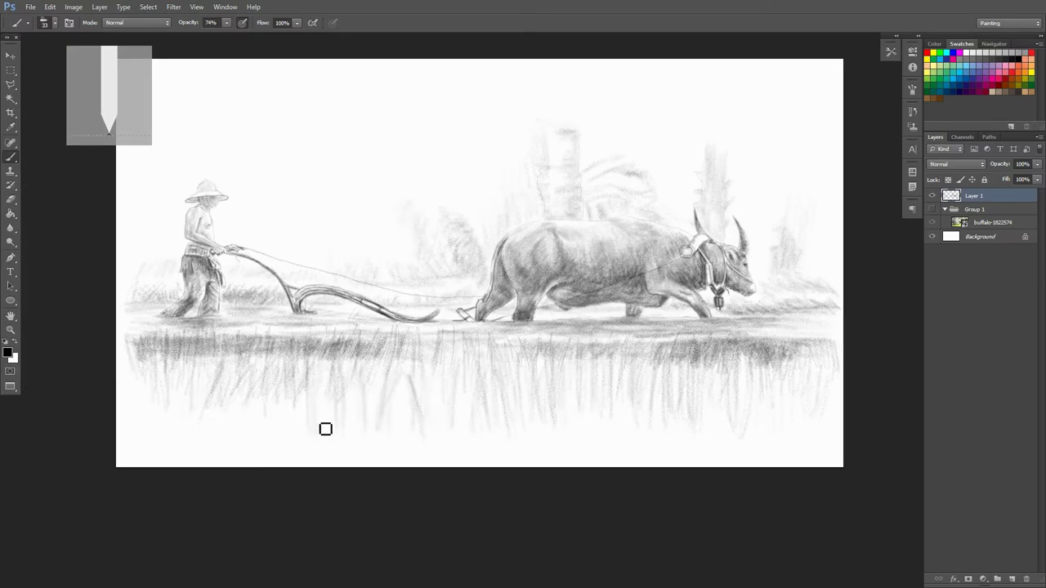
pyautogui.moveTo(205, 407); pyautogui.dragTo(207, 352)
pyautogui.moveTo(268, 336); pyautogui.dragTo(267, 417)
pyautogui.moveTo(206, 376); pyautogui.dragTo(196, 428)
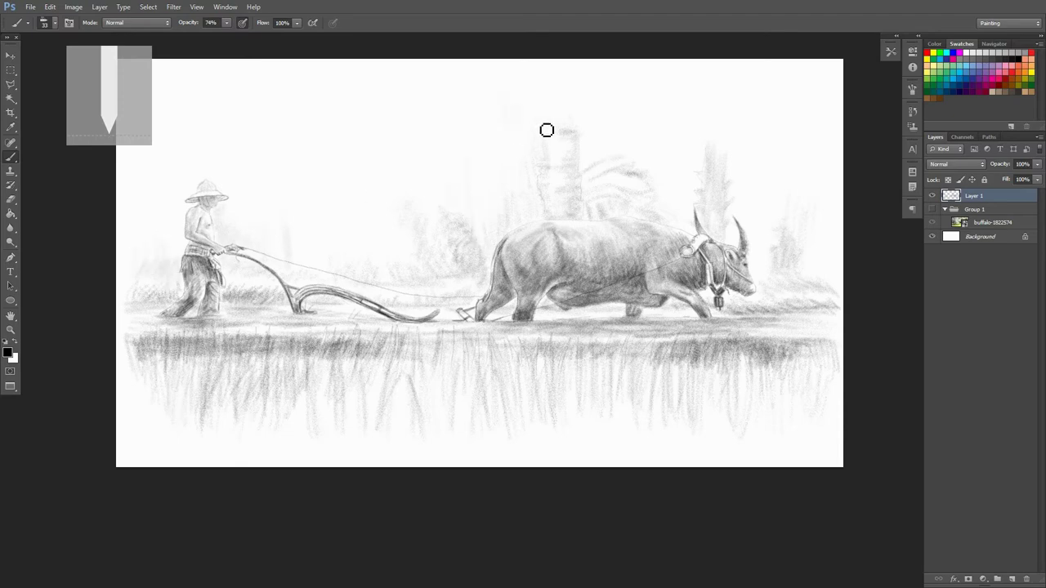
# Add more vertical grass strokes in the lower foreground, then zoom out to the whole drawing.
pyautogui.moveTo(665, 214); pyautogui.dragTo(569, 228)
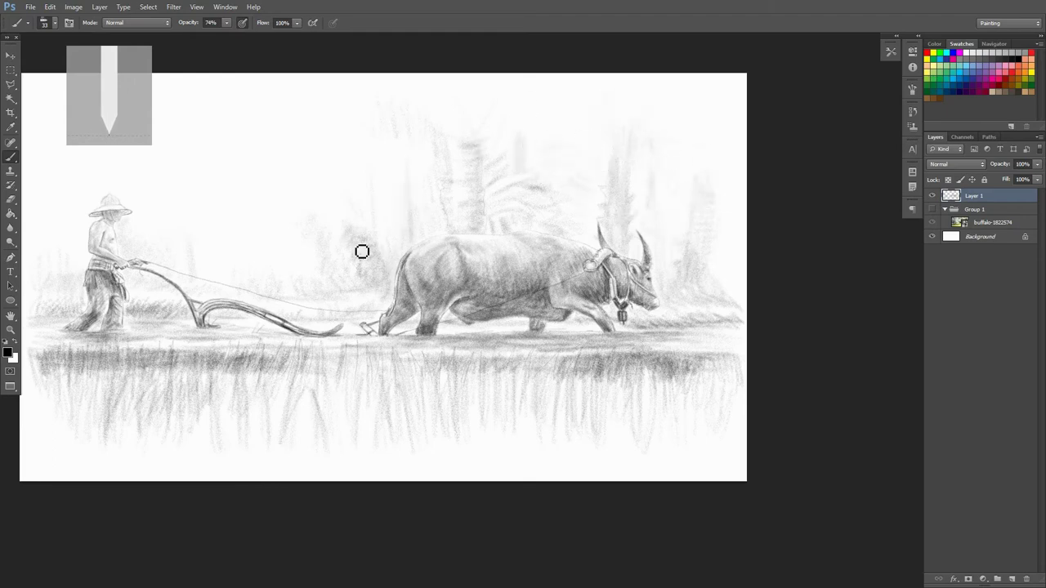
pyautogui.moveTo(334, 150); pyautogui.dragTo(449, 177)
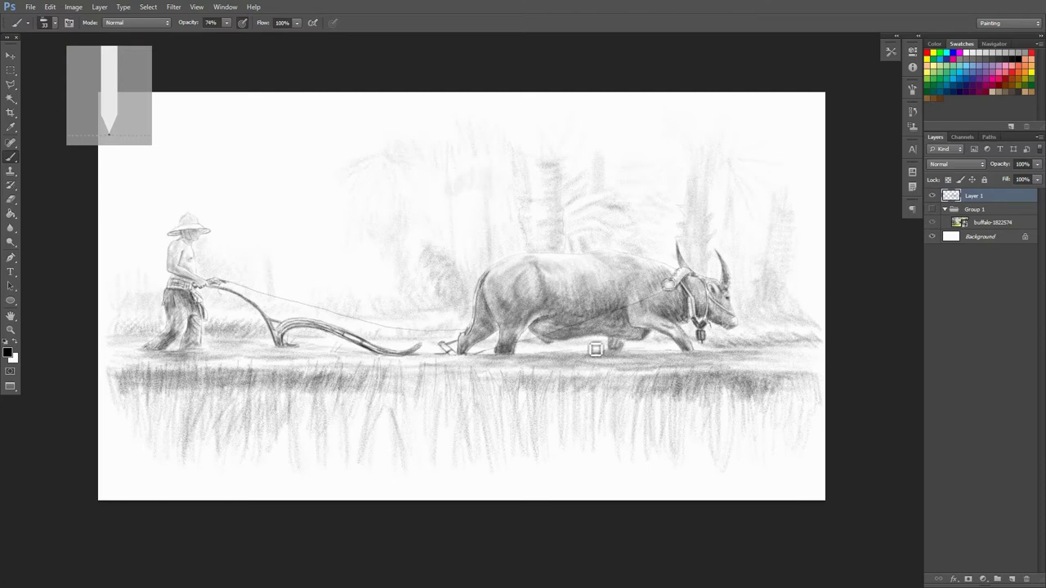
pyautogui.moveTo(159, 270); pyautogui.dragTo(202, 273)
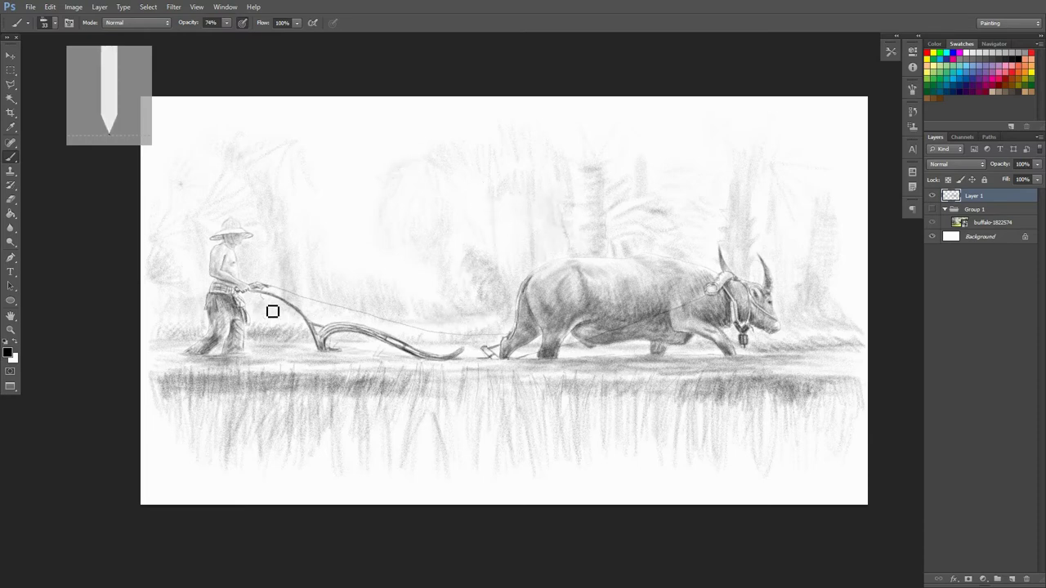
pyautogui.moveTo(491, 496)
pyautogui.mouseDown()
pyautogui.moveTo(500, 437)
pyautogui.moveTo(467, 412)
pyautogui.mouseUp()
pyautogui.moveTo(462, 486)
pyautogui.mouseDown()
pyautogui.moveTo(537, 442)
pyautogui.moveTo(500, 372)
pyautogui.mouseUp()
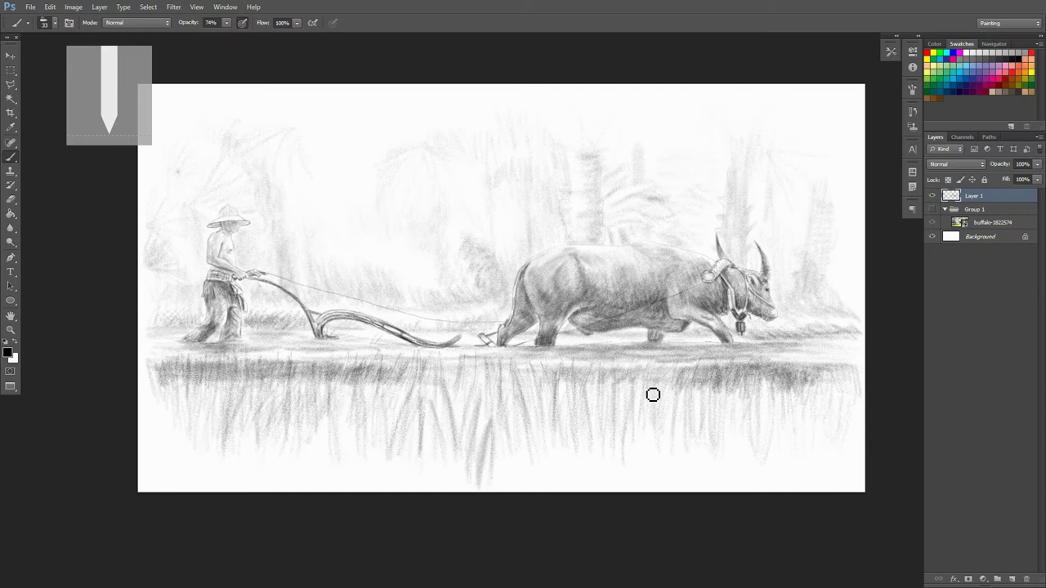
pyautogui.moveTo(678, 391); pyautogui.dragTo(677, 448)
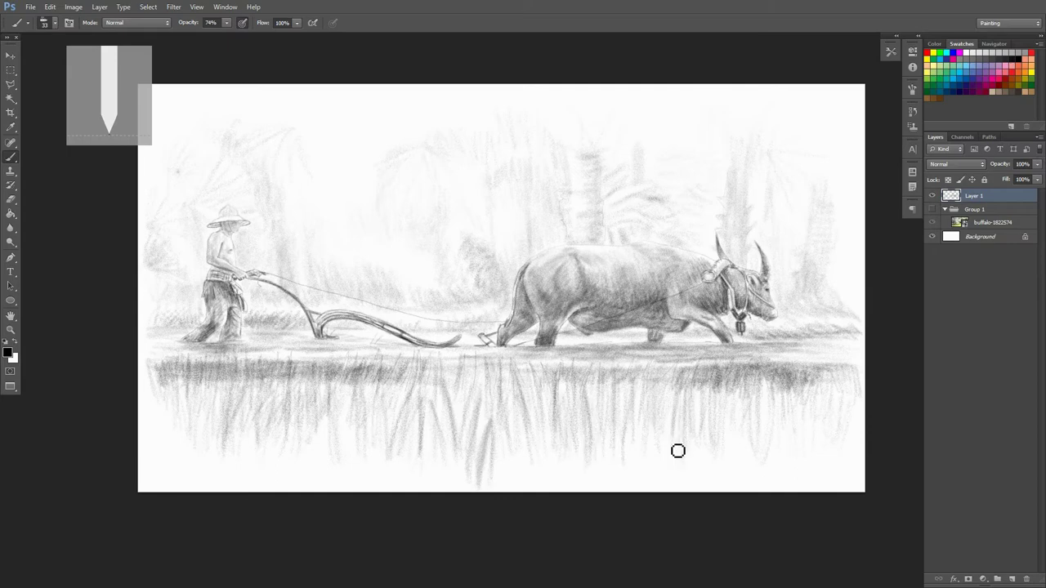
pyautogui.moveTo(739, 341); pyautogui.dragTo(754, 372)
pyautogui.scroll(-3, 753, 373)
pyautogui.moveTo(467, 239); pyautogui.dragTo(422, 252)
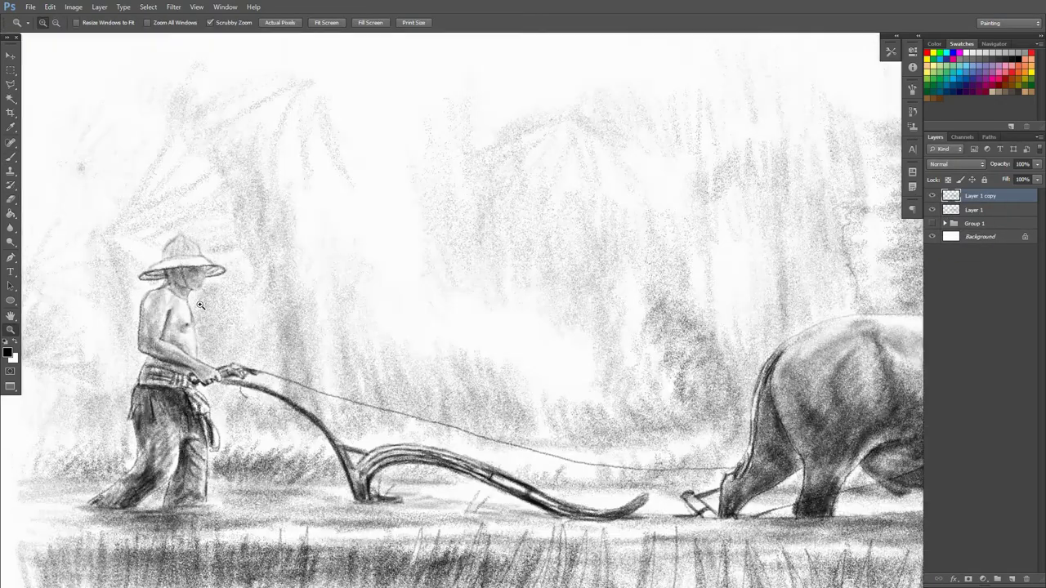
# Zoom in on the farmer and draw the eye, nose, mouth and jaw line, darkening the face.
pyautogui.press('z')
pyautogui.click(303, 265)
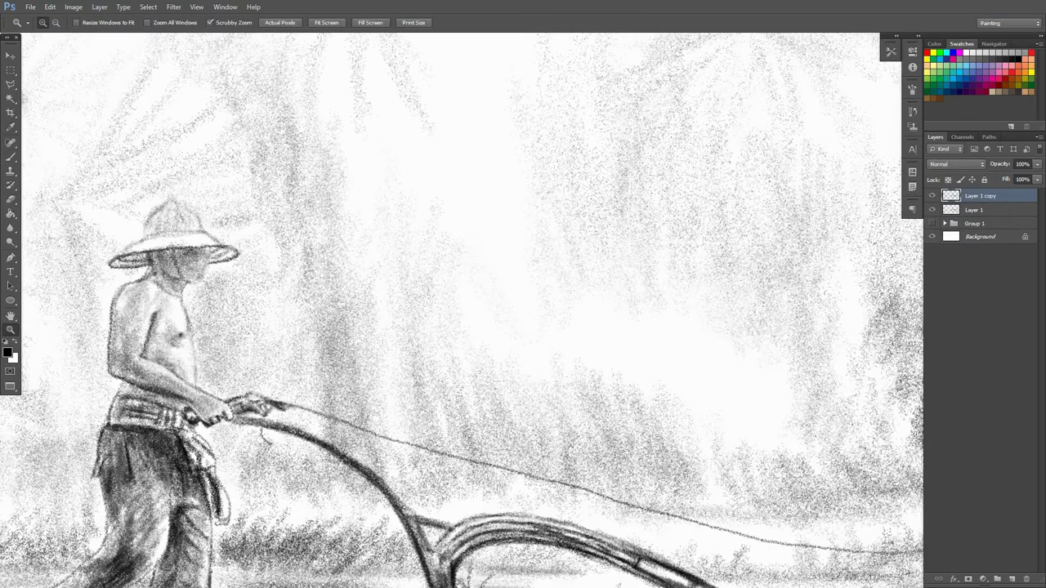
pyautogui.click(60, 255)
pyautogui.press('b')
pyautogui.rightClick(519, 278)
pyautogui.press('Escape')
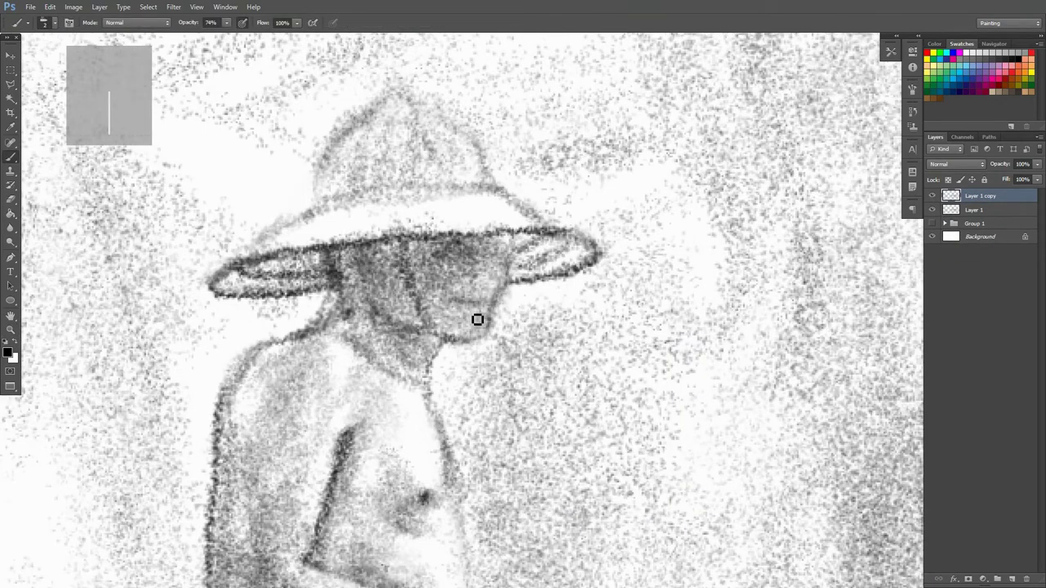
pyautogui.moveTo(478, 320)
pyautogui.mouseDown()
pyautogui.moveTo(494, 255)
pyautogui.moveTo(479, 304)
pyautogui.moveTo(494, 306)
pyautogui.mouseUp()
pyautogui.moveTo(394, 242)
pyautogui.mouseDown()
pyautogui.moveTo(461, 353)
pyautogui.moveTo(460, 273)
pyautogui.moveTo(502, 247)
pyautogui.mouseUp()
pyautogui.moveTo(412, 302); pyautogui.dragTo(376, 335)
# Erase the dark jaw line down to a faint chin strap with a stronger eraser.
pyautogui.press('e')
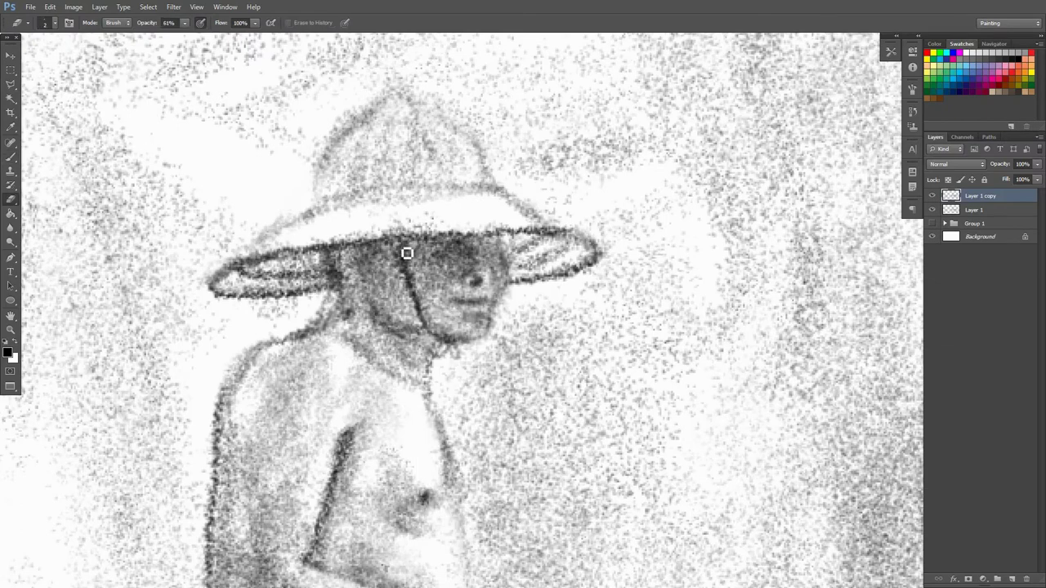
pyautogui.moveTo(407, 253); pyautogui.dragTo(425, 310)
pyautogui.press('9')
pyautogui.press('1')
pyautogui.moveTo(396, 244); pyautogui.dragTo(429, 329)
# Darken the underside and edges of the hat brim and add ribbed strokes down the cone.
pyautogui.press('b')
pyautogui.press('e')
pyautogui.press('b')
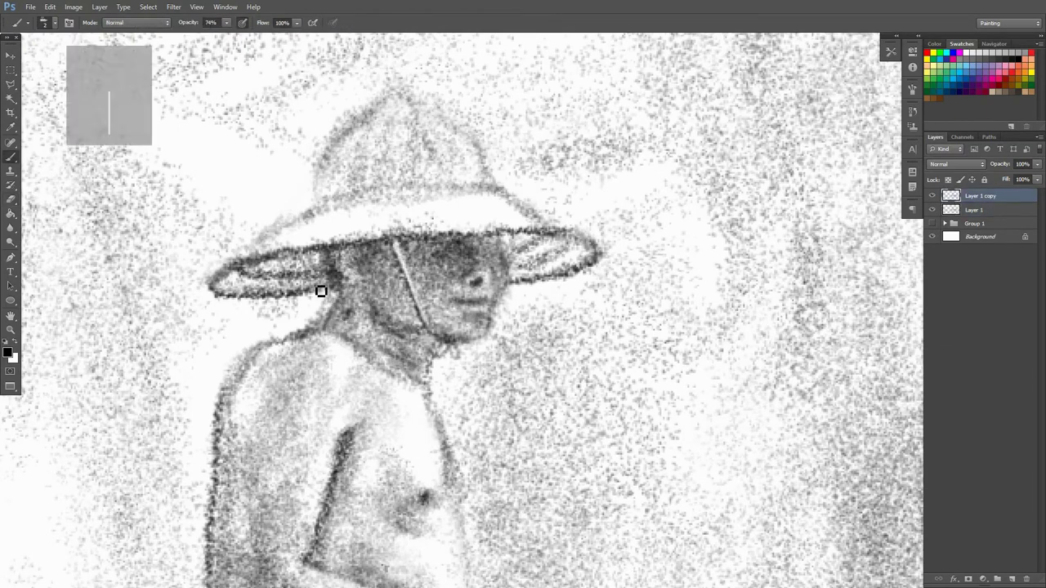
pyautogui.moveTo(321, 292); pyautogui.dragTo(221, 286)
pyautogui.moveTo(253, 245)
pyautogui.mouseDown()
pyautogui.moveTo(545, 234)
pyautogui.moveTo(482, 288)
pyautogui.mouseUp()
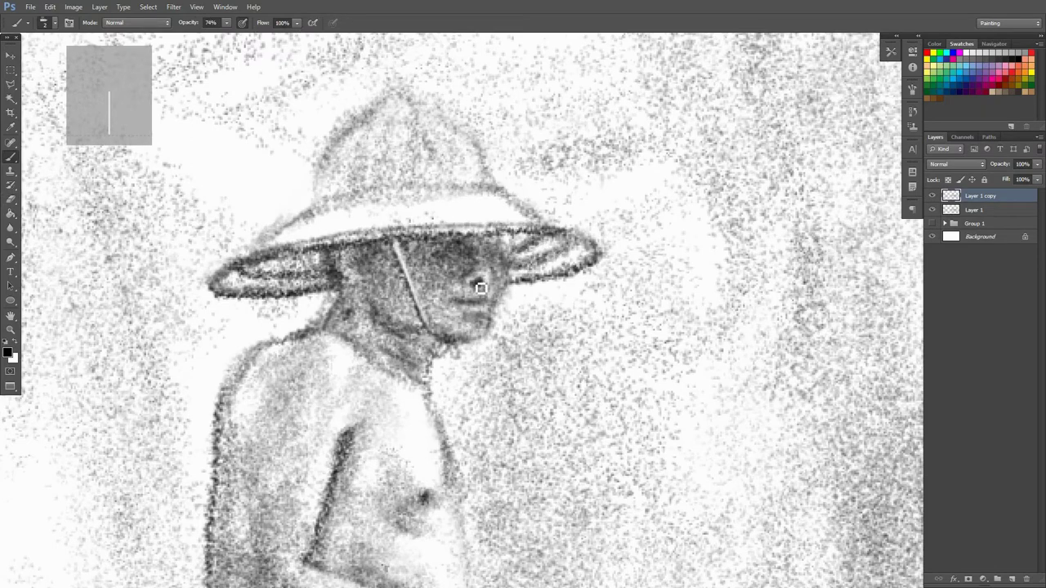
pyautogui.moveTo(311, 273); pyautogui.dragTo(229, 279)
pyautogui.moveTo(446, 183); pyautogui.dragTo(478, 223)
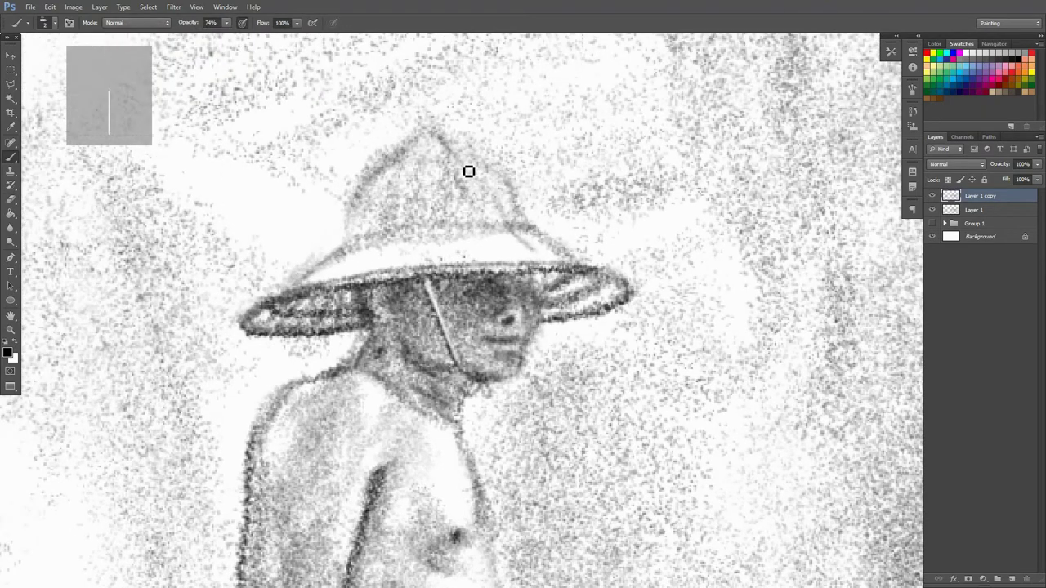
pyautogui.moveTo(468, 171)
pyautogui.mouseDown()
pyautogui.moveTo(441, 198)
pyautogui.moveTo(395, 171)
pyautogui.mouseUp()
# Add more dark shading to the farmer's face, then zoom back out.
pyautogui.hotkey('ctrl', '-')
pyautogui.hotkey('ctrl', '-')
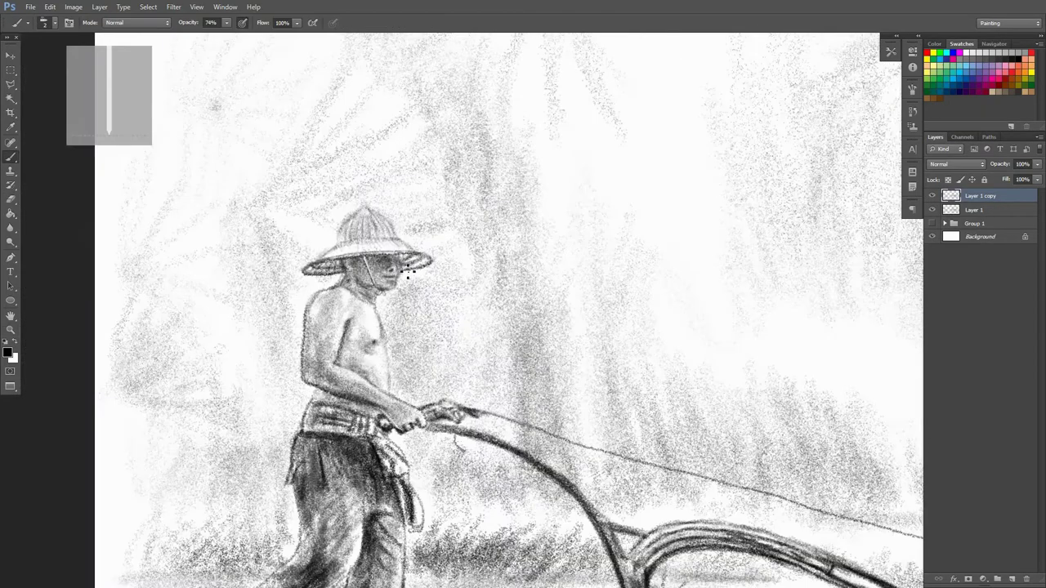
pyautogui.keyDown('ctrl'); pyautogui.click(331, 211); pyautogui.keyUp('ctrl')
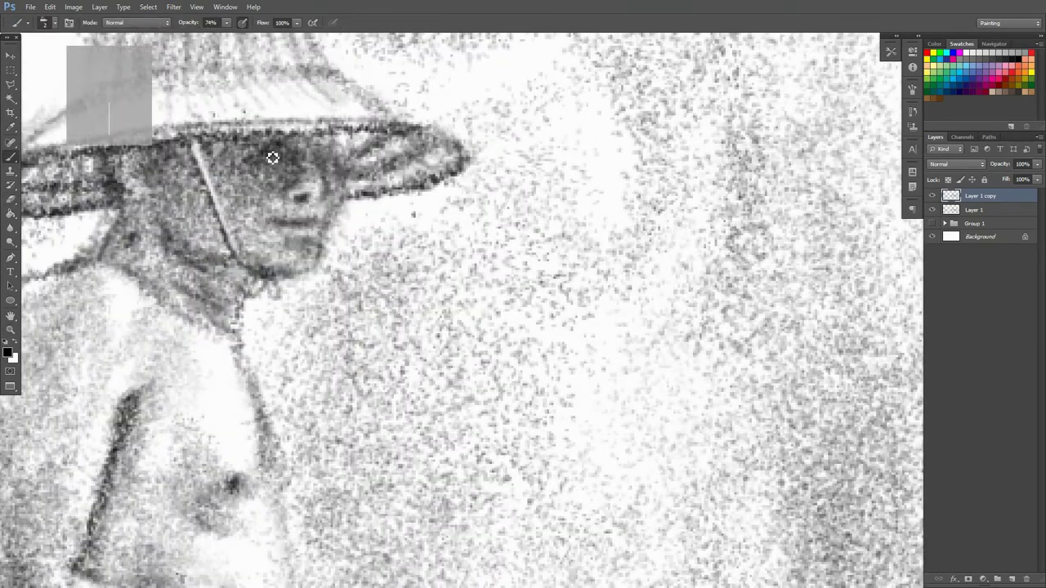
pyautogui.moveTo(272, 158); pyautogui.dragTo(218, 152)
pyautogui.hotkey('ctrl', '-')
pyautogui.hotkey('ctrl', '-')
pyautogui.press('e')
pyautogui.click(185, 22)
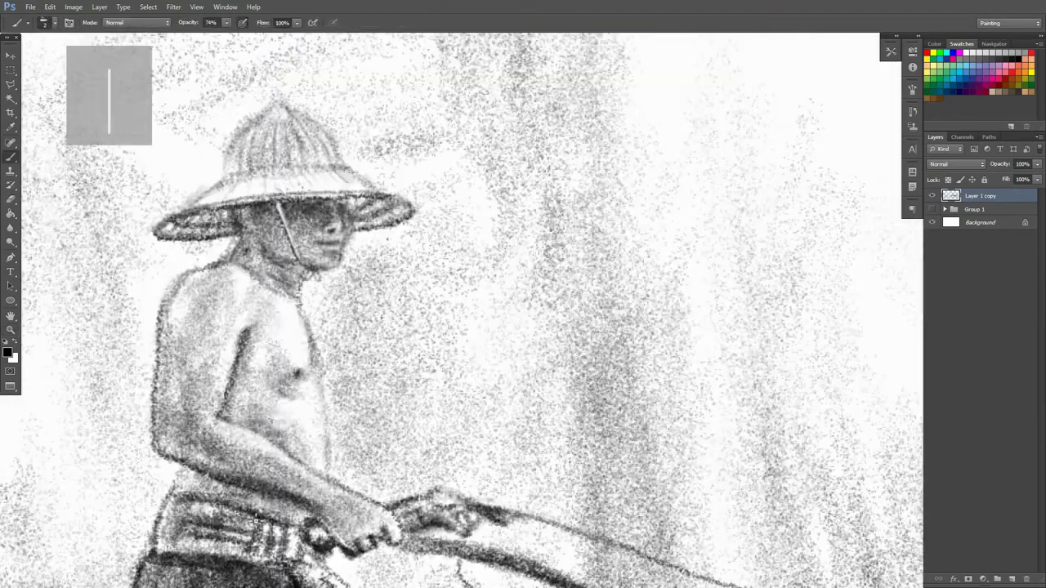
# Shade the farmer's upper arm and shoulder, then lighten the shoulder edge with the eraser.
pyautogui.press('b')
pyautogui.rightClick(245, 331)
pyautogui.press('Escape')
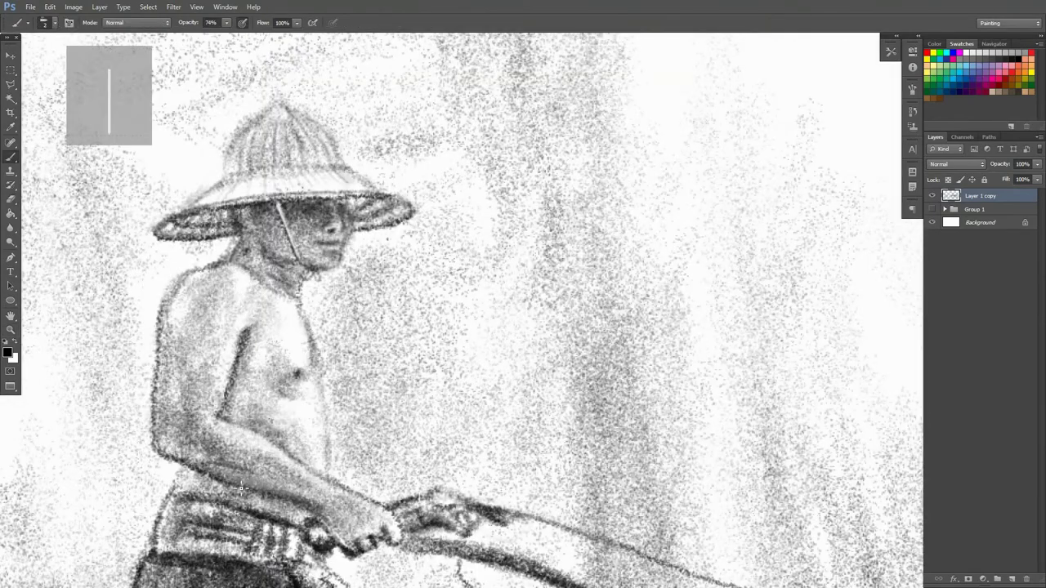
pyautogui.moveTo(174, 442); pyautogui.dragTo(256, 306)
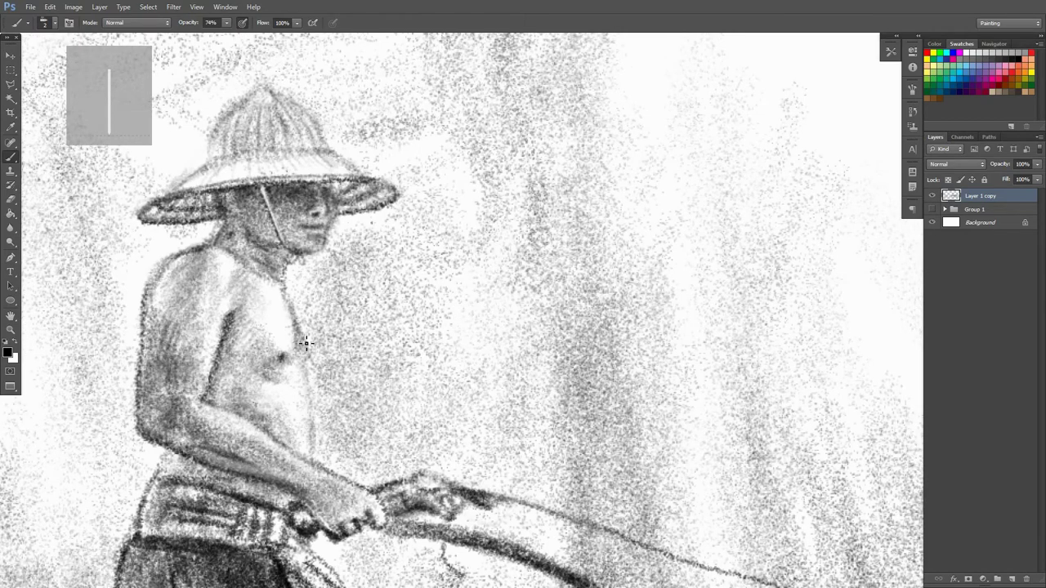
pyautogui.press('e')
pyautogui.rightClick(304, 309)
pyautogui.press('Escape')
pyautogui.moveTo(182, 274); pyautogui.dragTo(146, 364)
pyautogui.press('b')
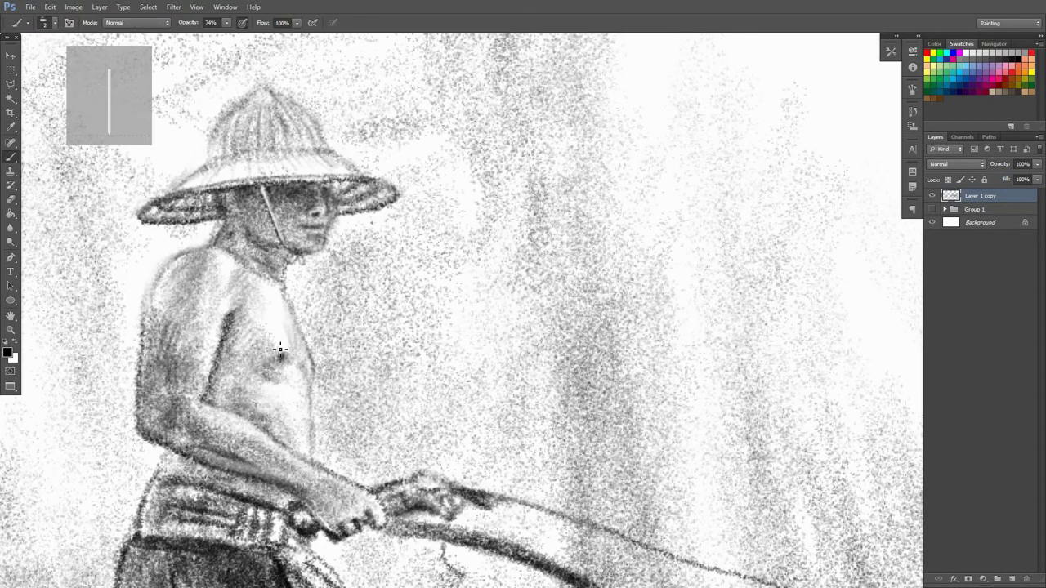
# Bring the farmer's lower body and plough into view and raise brush opacity to 100%.
pyautogui.moveTo(299, 354); pyautogui.dragTo(412, 311)
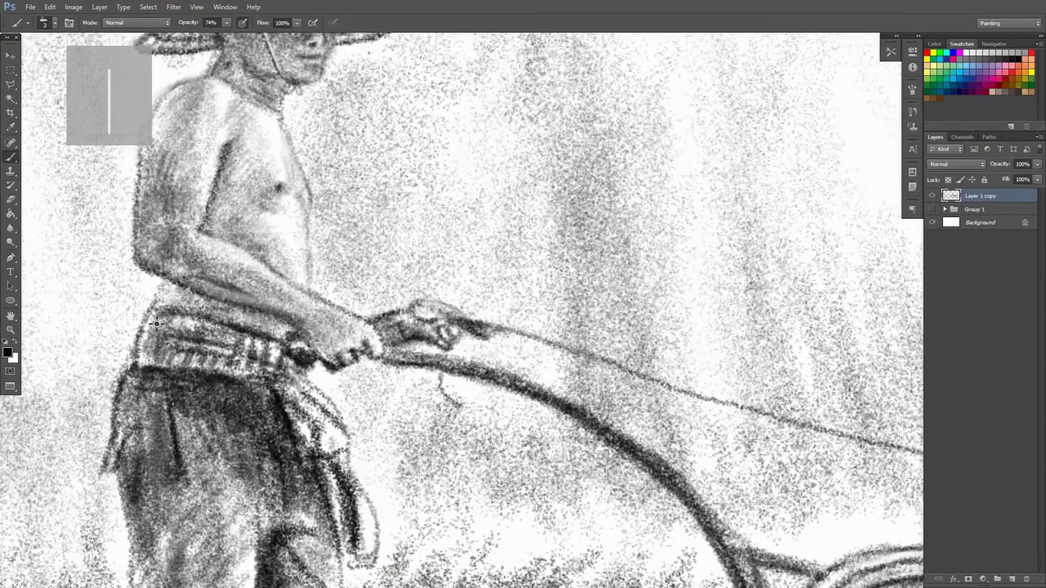
pyautogui.moveTo(159, 343); pyautogui.dragTo(168, 228)
pyautogui.scroll(-2, 521, 55)
pyautogui.rightClick(350, 286)
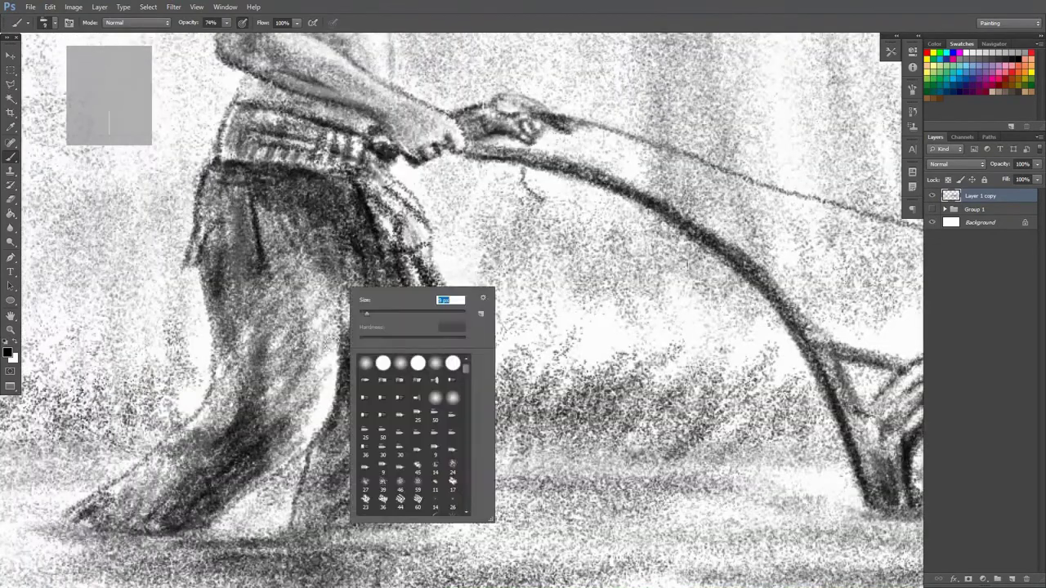
pyautogui.press('Escape')
pyautogui.scroll(-2, 368, 270)
pyautogui.moveTo(376, 276); pyautogui.dragTo(373, 276)
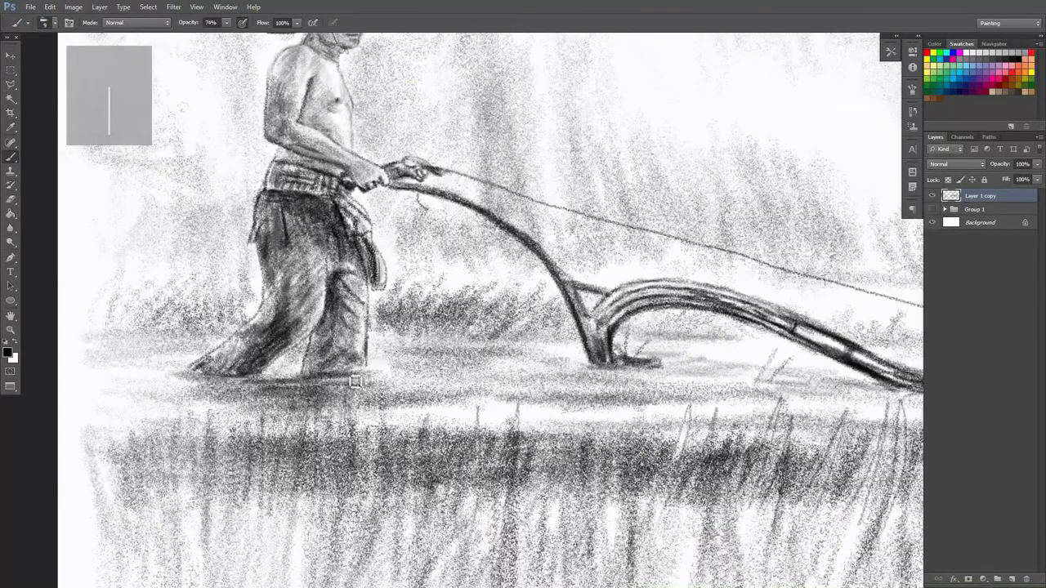
pyautogui.hscroll(2, 225, 403)
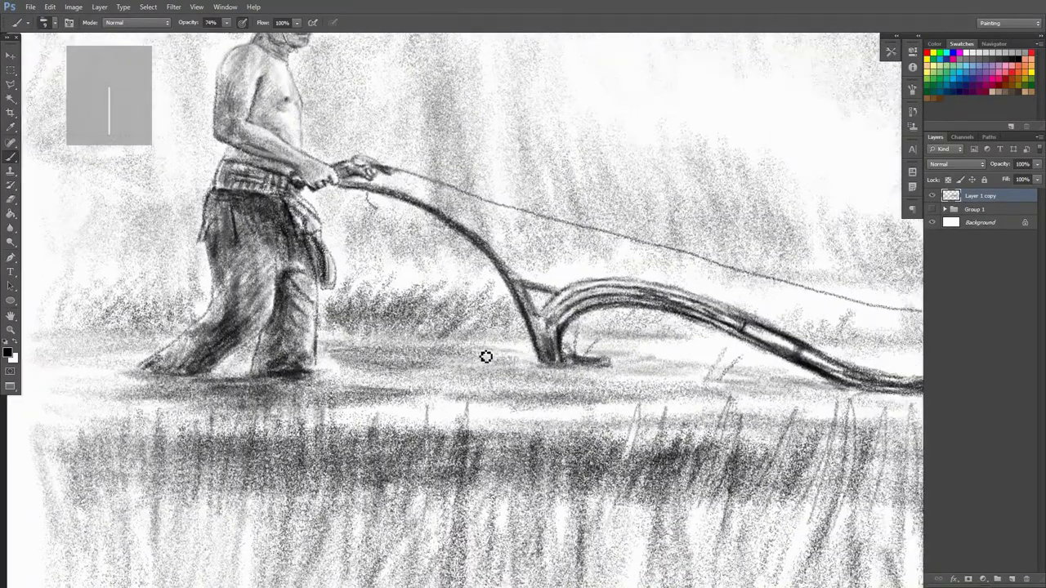
pyautogui.hscroll(-1, 204, 330)
pyautogui.scroll(-2, 204, 326)
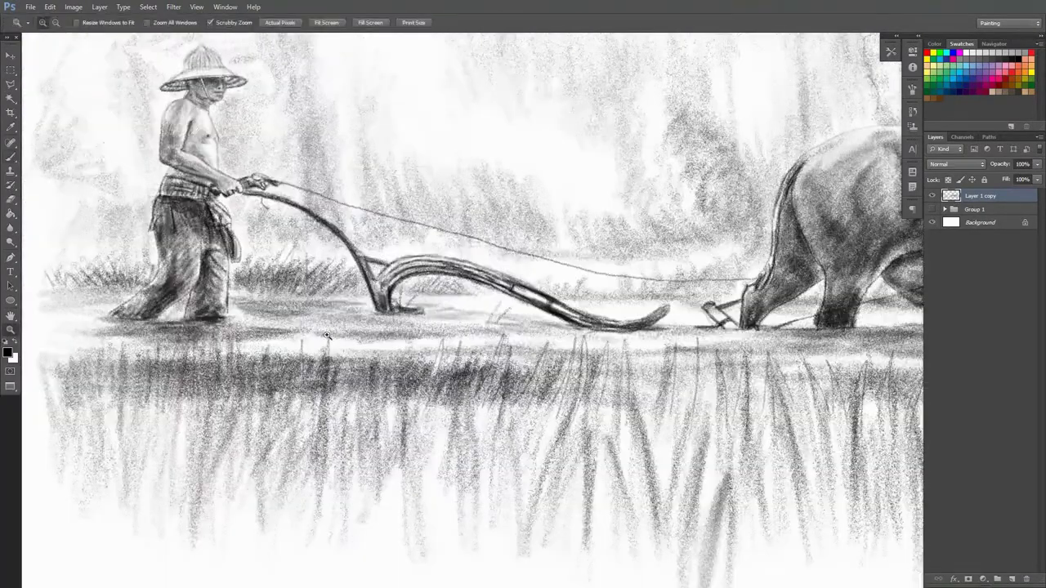
pyautogui.press('0')
# Draw the rope from the plough to the buffalo's head ring and touch it up with the 56% eraser.
pyautogui.hscroll(5, 453, 319)
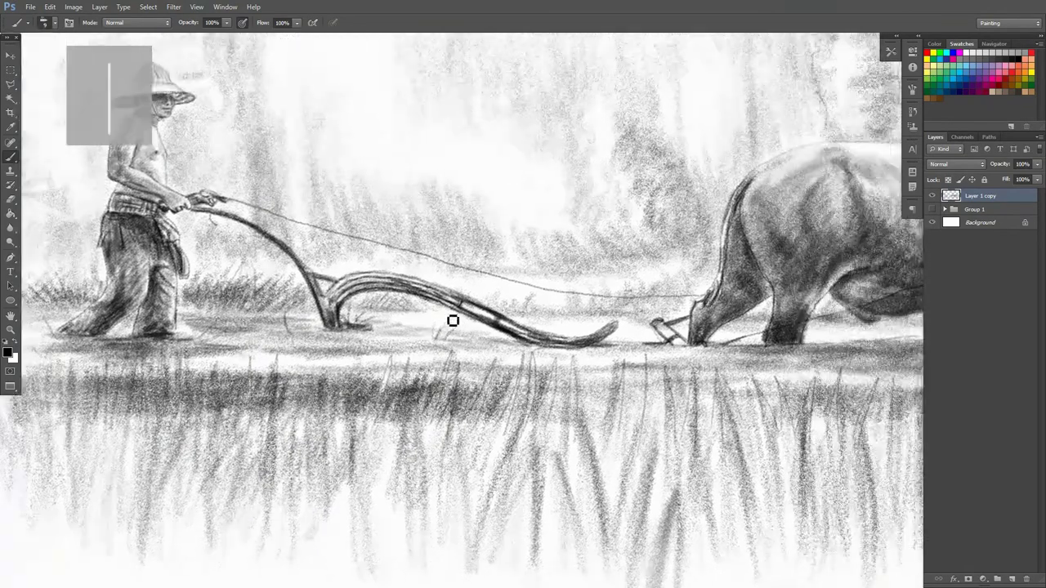
pyautogui.scroll(2, 532, 278)
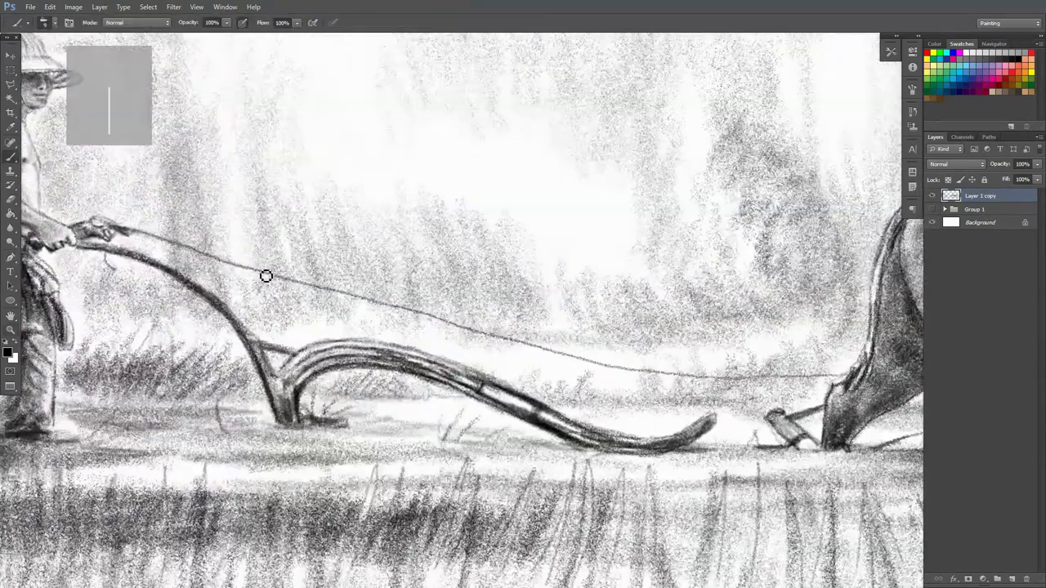
pyautogui.hscroll(4, 552, 356)
pyautogui.moveTo(565, 367); pyautogui.dragTo(695, 362)
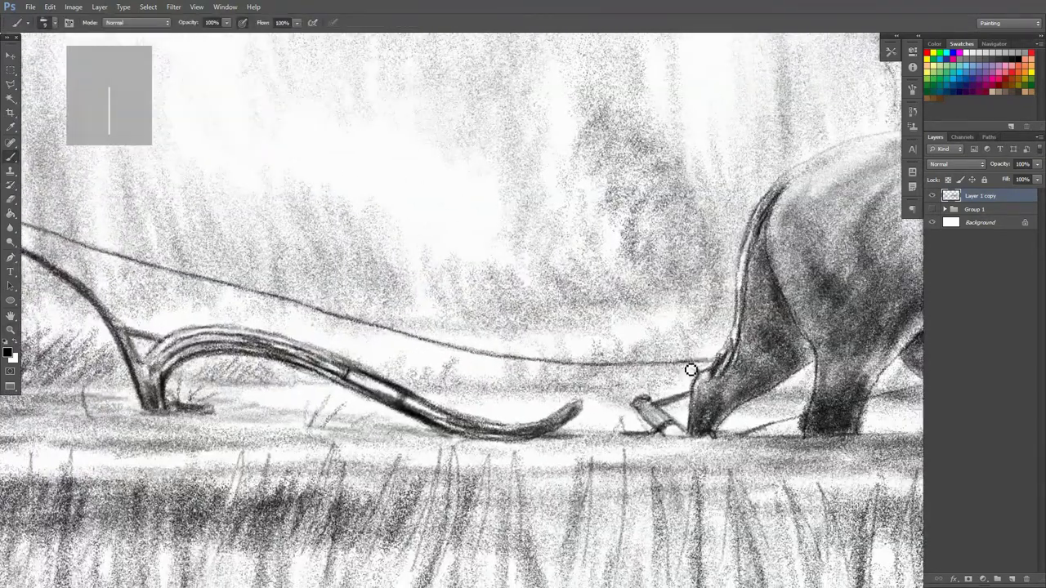
pyautogui.scroll(1, 564, 384)
pyautogui.hscroll(2, 565, 389)
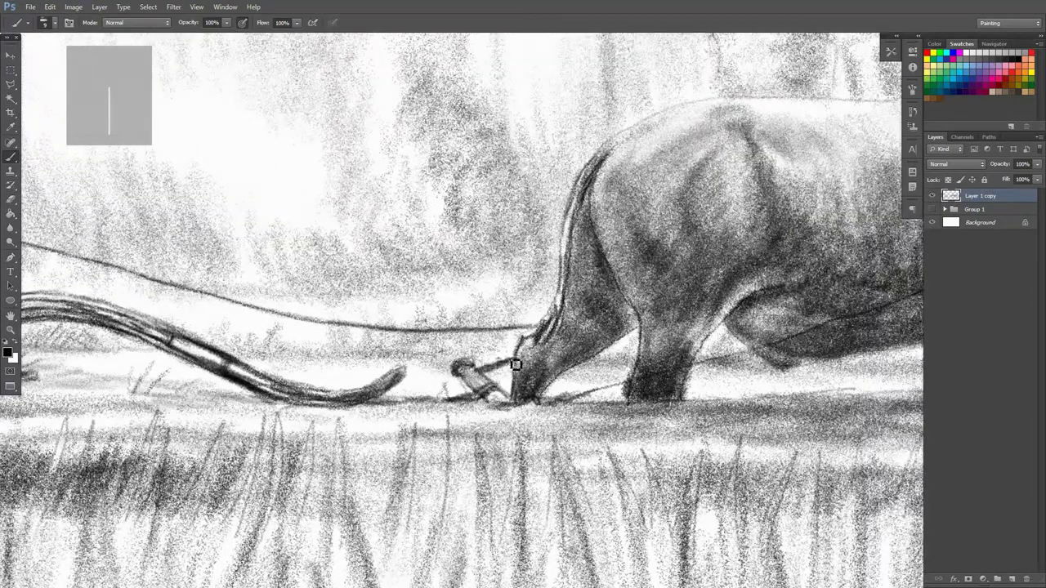
pyautogui.hscroll(6, 516, 365)
pyautogui.scroll(1, 362, 401)
pyautogui.press('e')
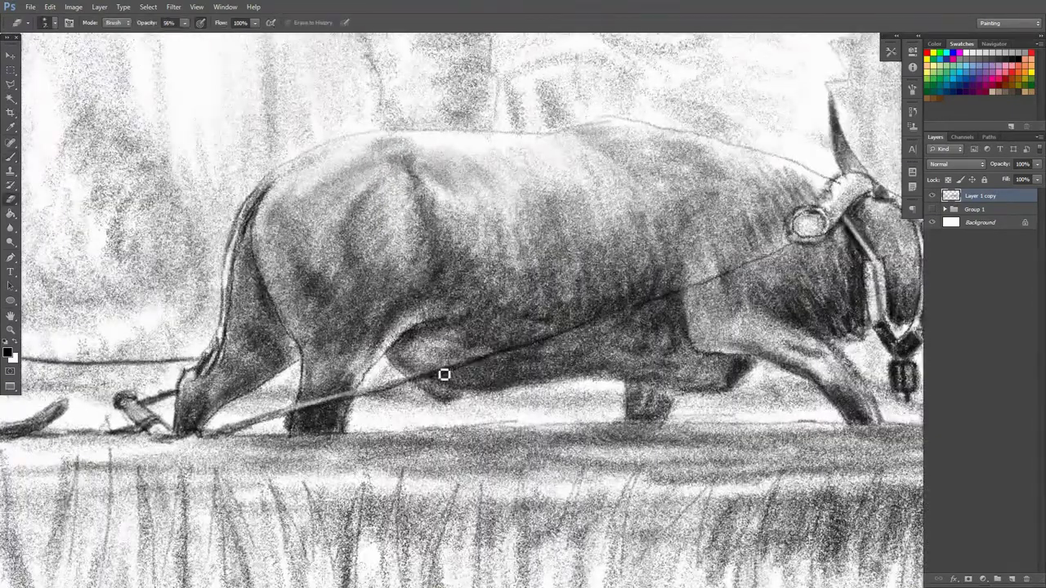
pyautogui.hscroll(5, 444, 374)
pyautogui.scroll(1, 437, 370)
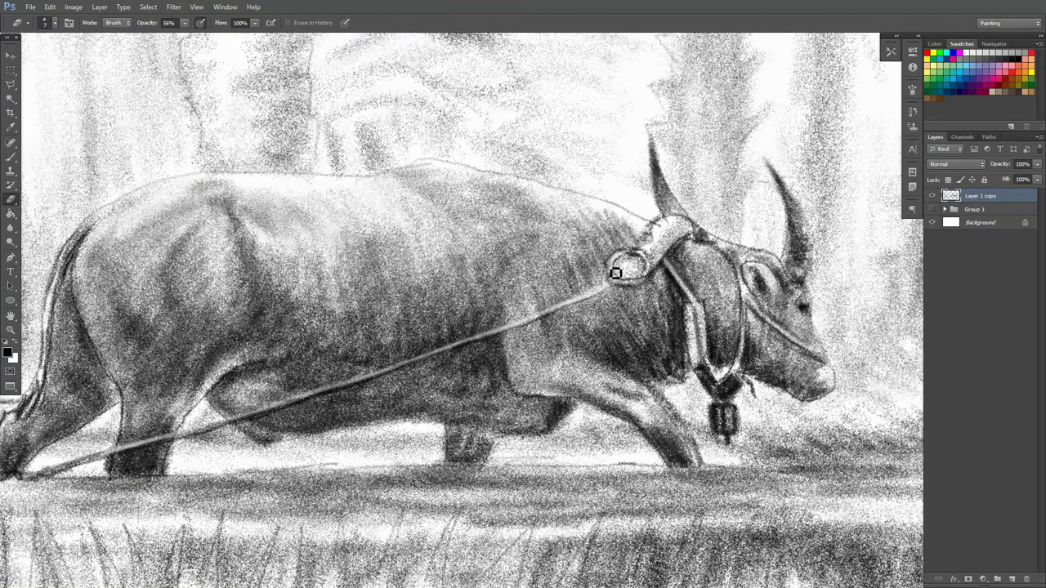
pyautogui.scroll(-1, 452, 351)
pyautogui.scroll(-3, 462, 334)
pyautogui.press('b')
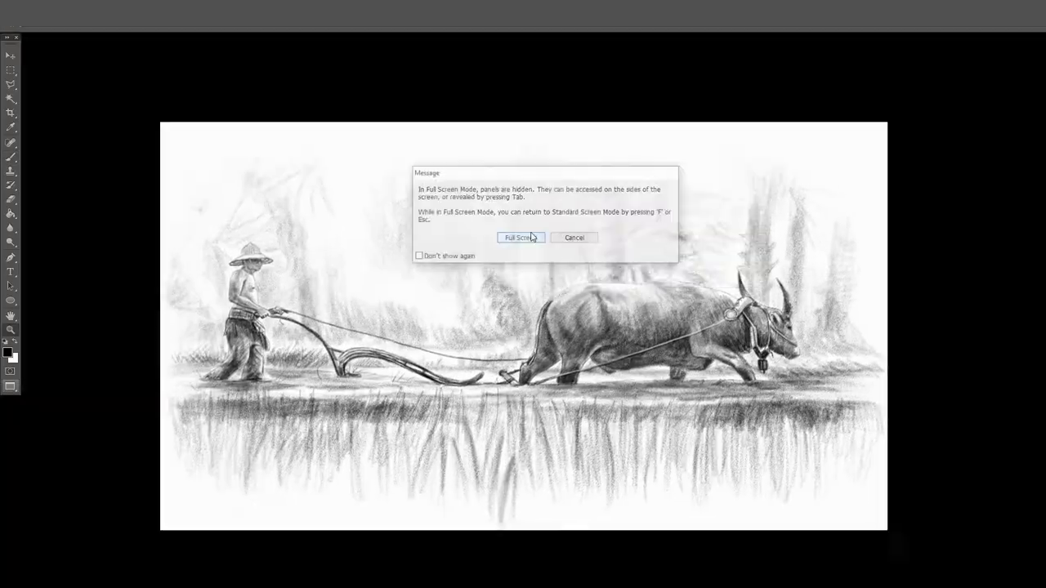
# Add faint darker shading to the foreground grass and return to standard screen mode.
pyautogui.rightClick(750, 340)
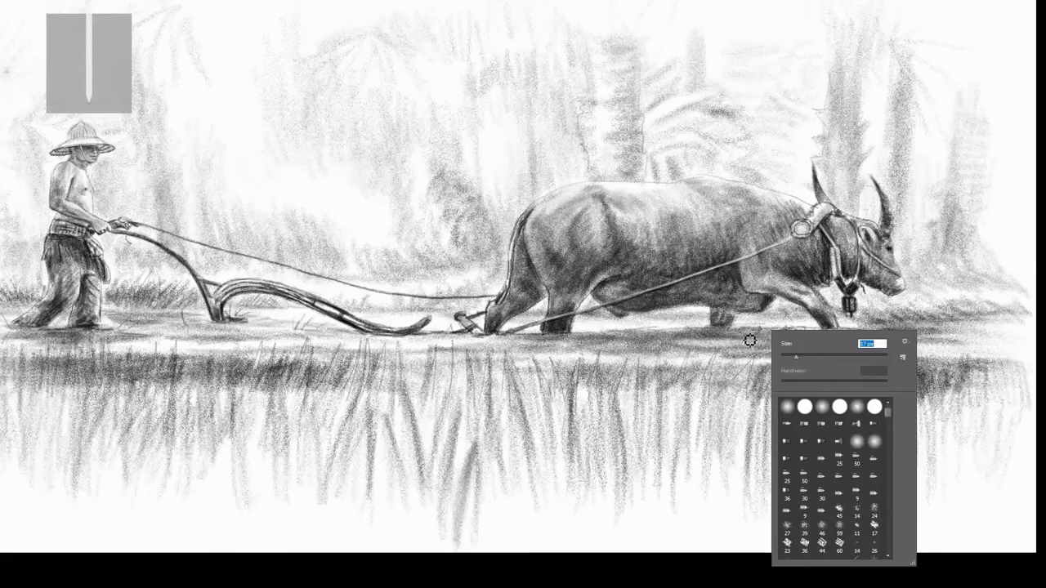
pyautogui.press('Return')
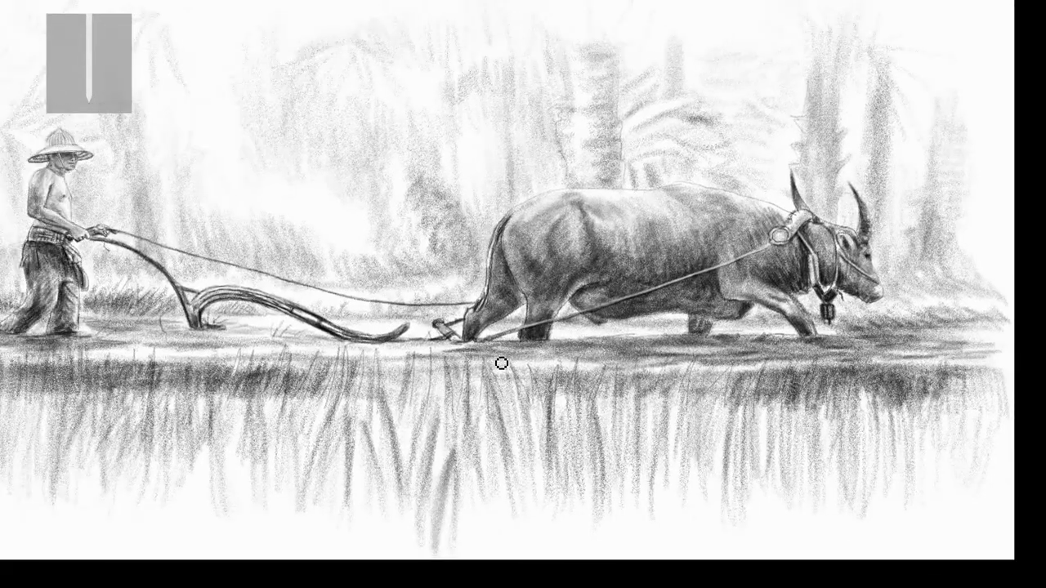
pyautogui.moveTo(501, 362); pyautogui.dragTo(536, 360)
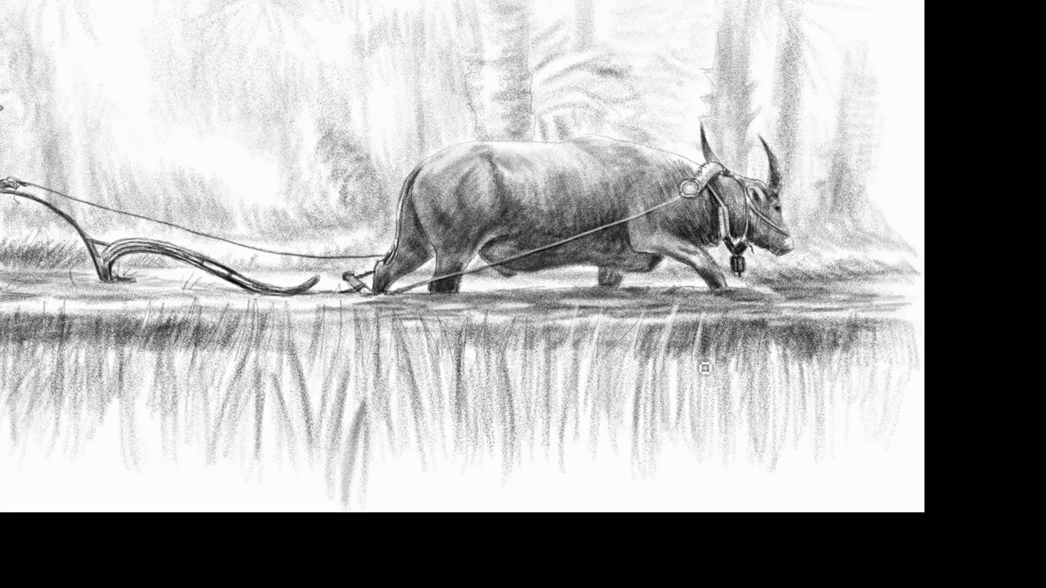
pyautogui.press('f')
pyautogui.press('f')
pyautogui.press('b')
pyautogui.rightClick(561, 248)
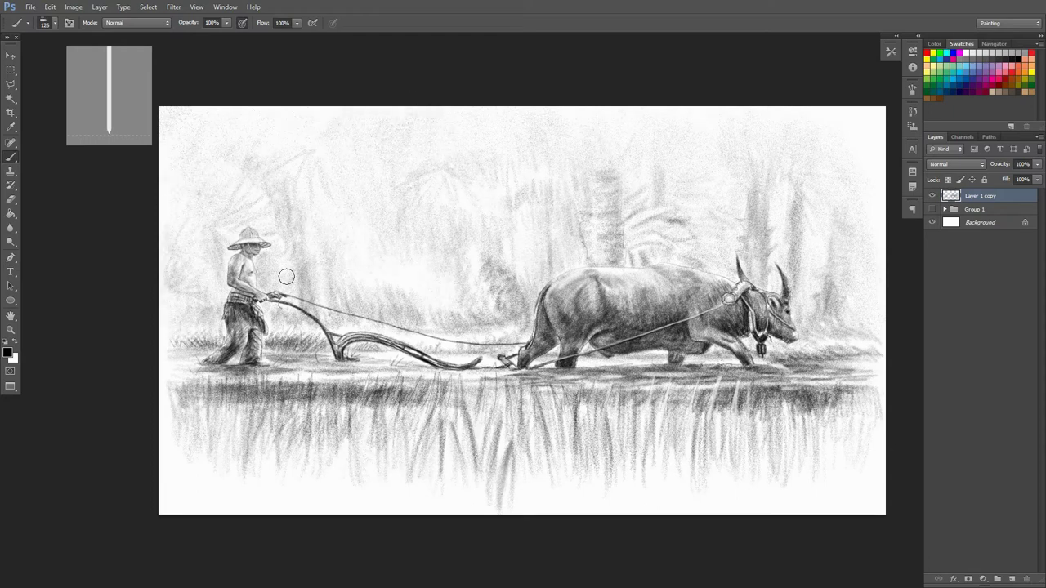
# Reduce the brush size from 126 to 39 and add faint pencil strokes to the hazy background.
pyautogui.moveTo(839, 315); pyautogui.dragTo(842, 222)
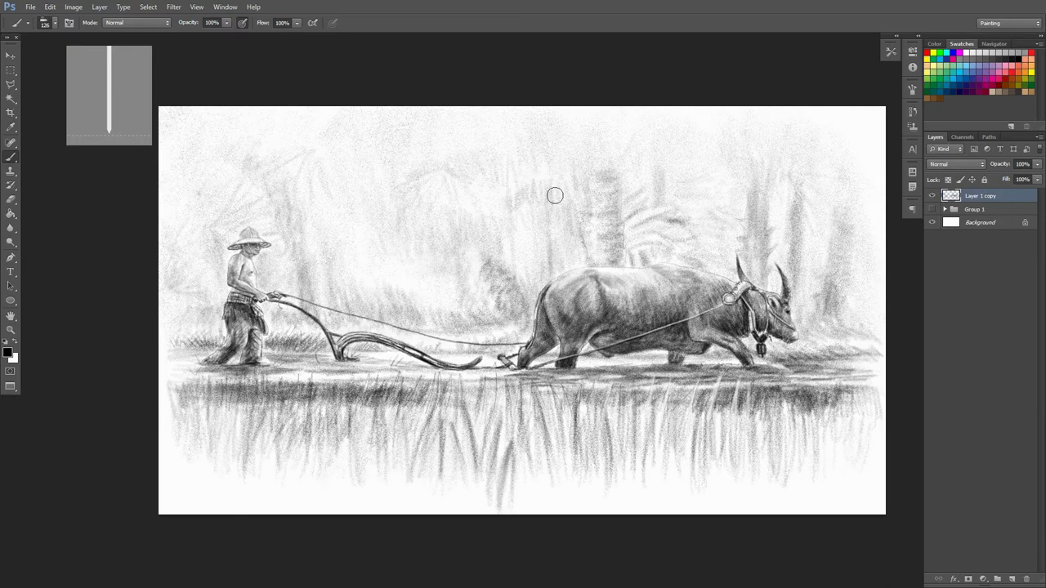
pyautogui.rightClick(695, 359)
pyautogui.moveTo(705, 354); pyautogui.dragTo(678, 353)
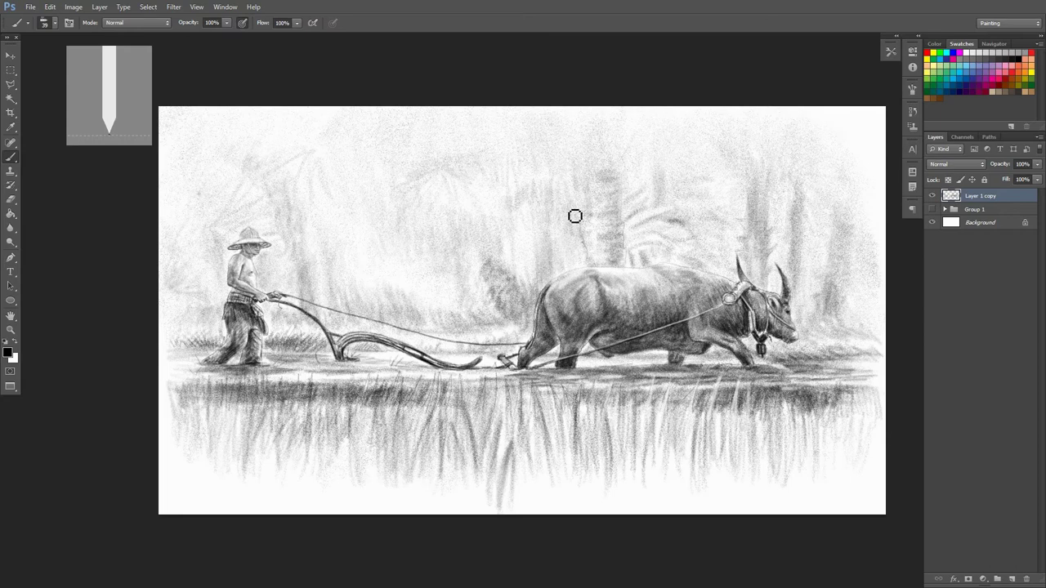
pyautogui.moveTo(874, 227); pyautogui.dragTo(756, 147)
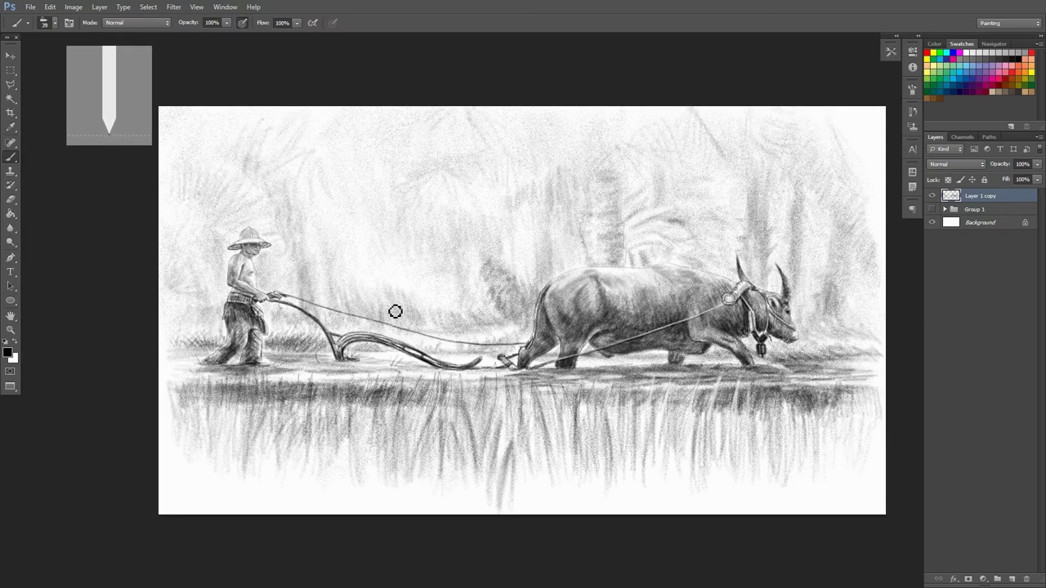
pyautogui.moveTo(460, 288); pyautogui.dragTo(446, 212)
pyautogui.moveTo(496, 370); pyautogui.dragTo(411, 357)
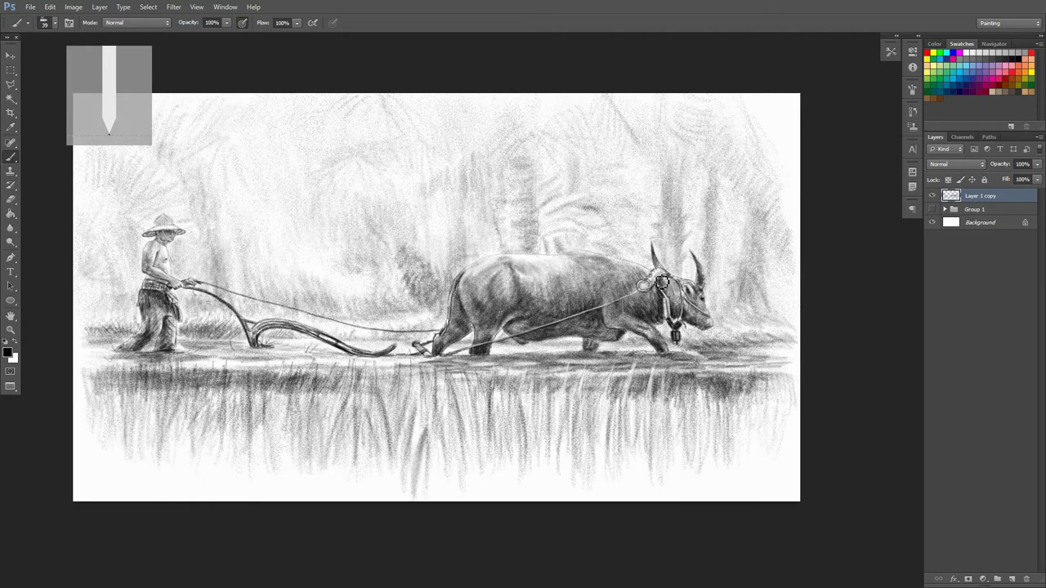
# Zoom out to the whole picture and set the eraser opacity to 100%.
pyautogui.hotkey('ctrl', '-')
pyautogui.rightClick(721, 279)
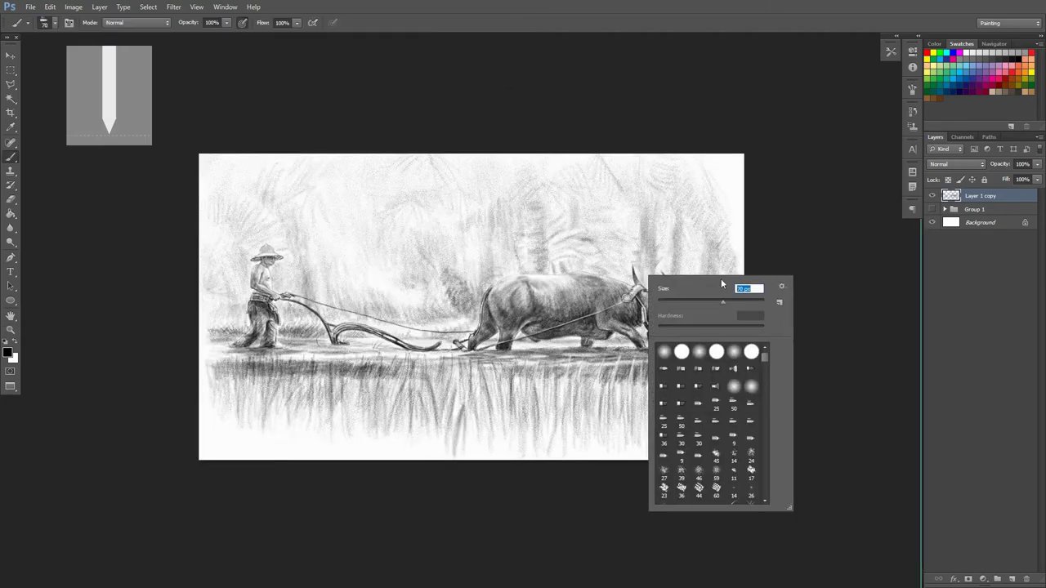
pyautogui.press('Escape')
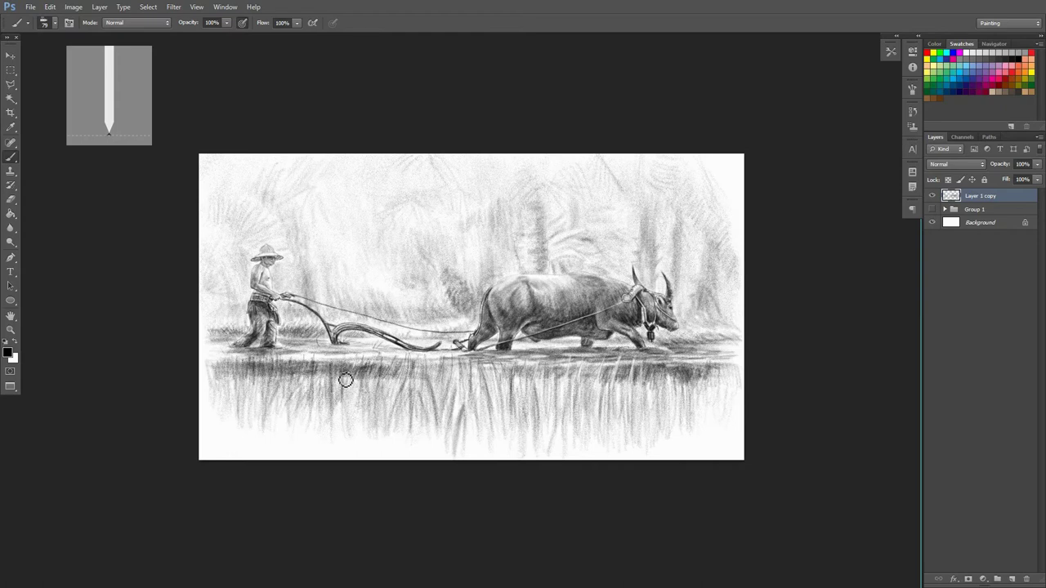
pyautogui.rightClick(270, 370)
pyautogui.press('Escape')
pyautogui.press('e')
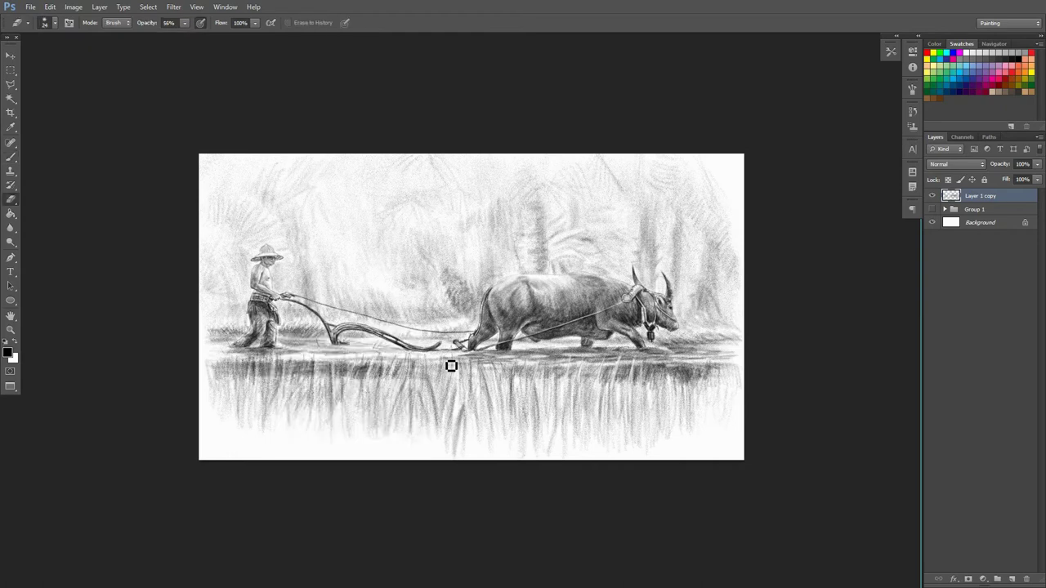
pyautogui.press('0')
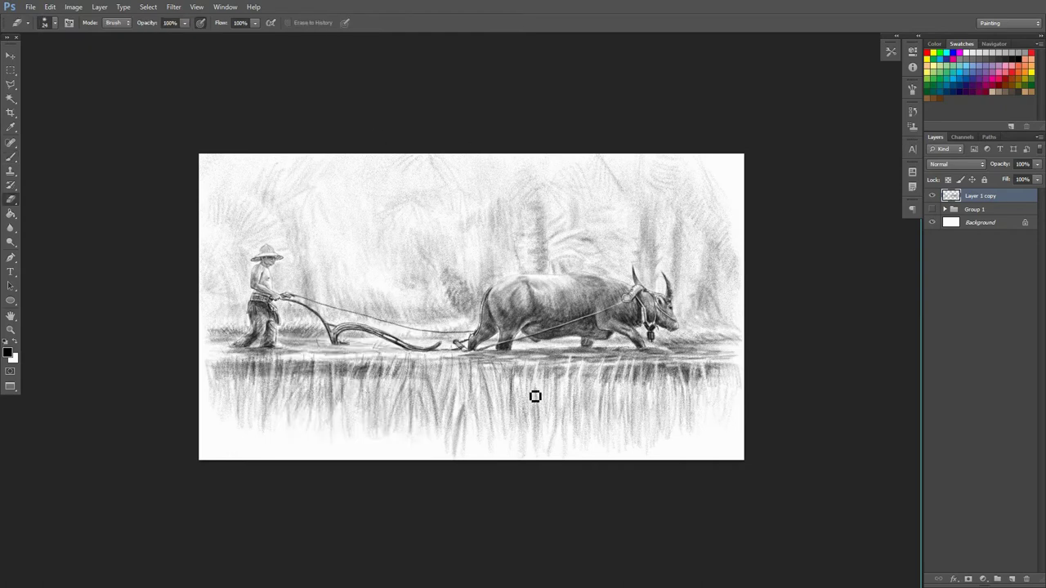
# Set the brush size to 22 and show the drawing in Full Screen Mode.
pyautogui.press('b')
pyautogui.rightClick(286, 384)
pyautogui.press('Escape')
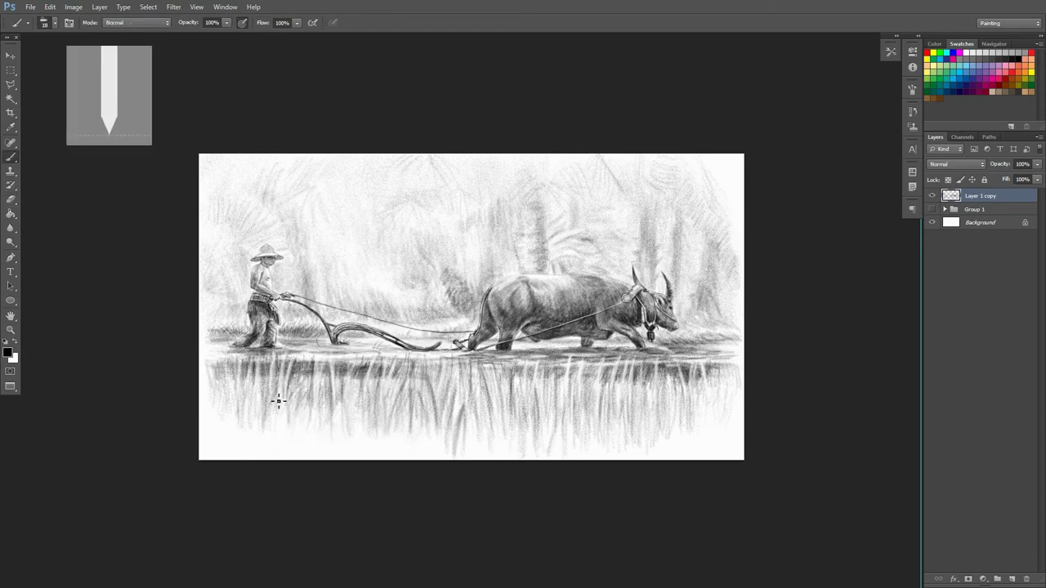
pyautogui.rightClick(278, 400)
pyautogui.doubleClick(346, 393)
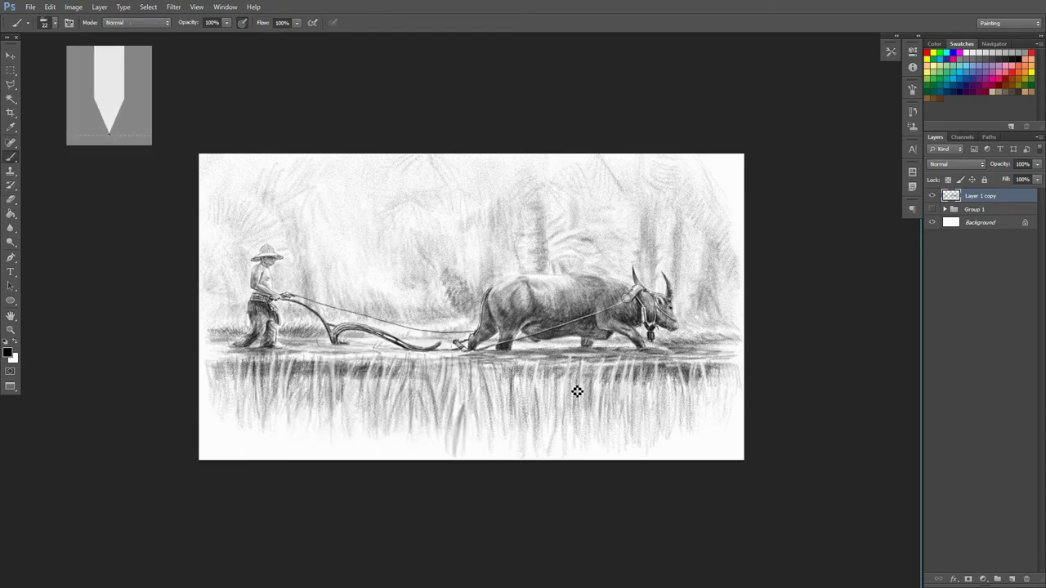
pyautogui.press('f')
pyautogui.press('f')
pyautogui.click(510, 237)
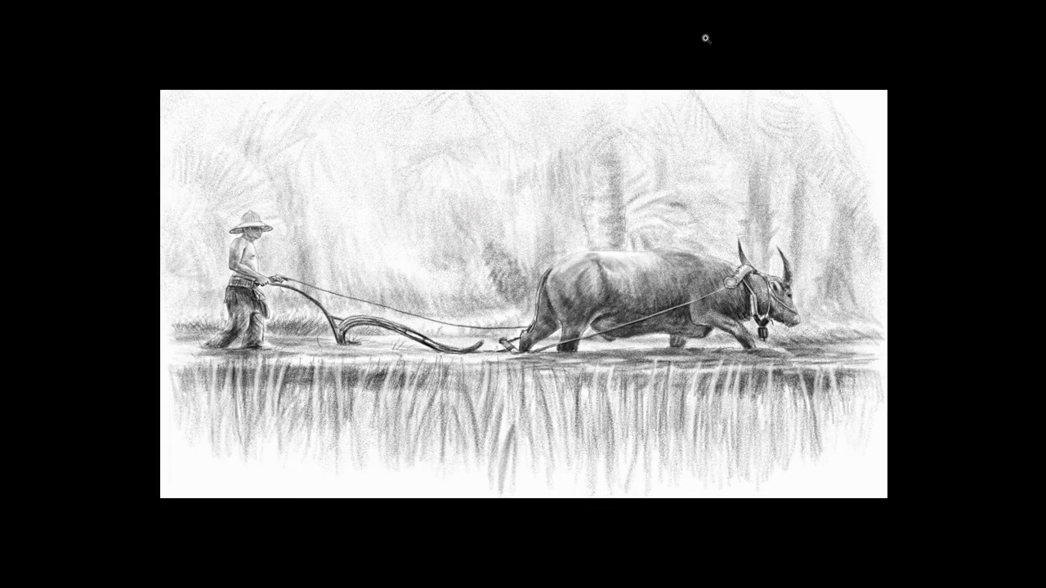
# Darken the buffalo's neck, shade its head from eye to muzzle, and shade around the harness.
pyautogui.scroll(5, 817, 292)
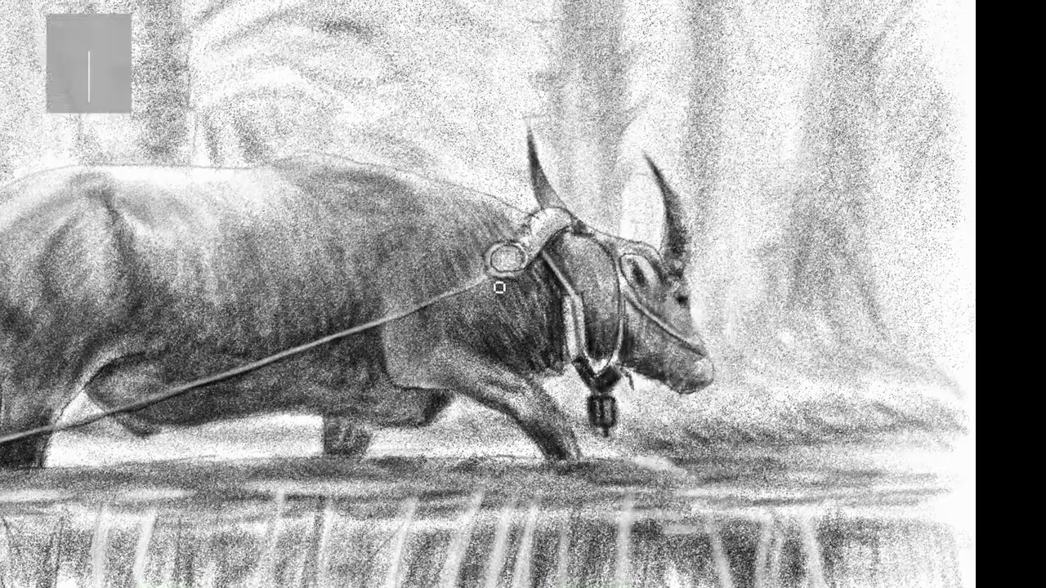
pyautogui.moveTo(499, 288)
pyautogui.mouseDown()
pyautogui.moveTo(485, 291)
pyautogui.moveTo(479, 351)
pyautogui.moveTo(463, 281)
pyautogui.moveTo(508, 243)
pyautogui.moveTo(574, 352)
pyautogui.moveTo(628, 356)
pyautogui.mouseUp()
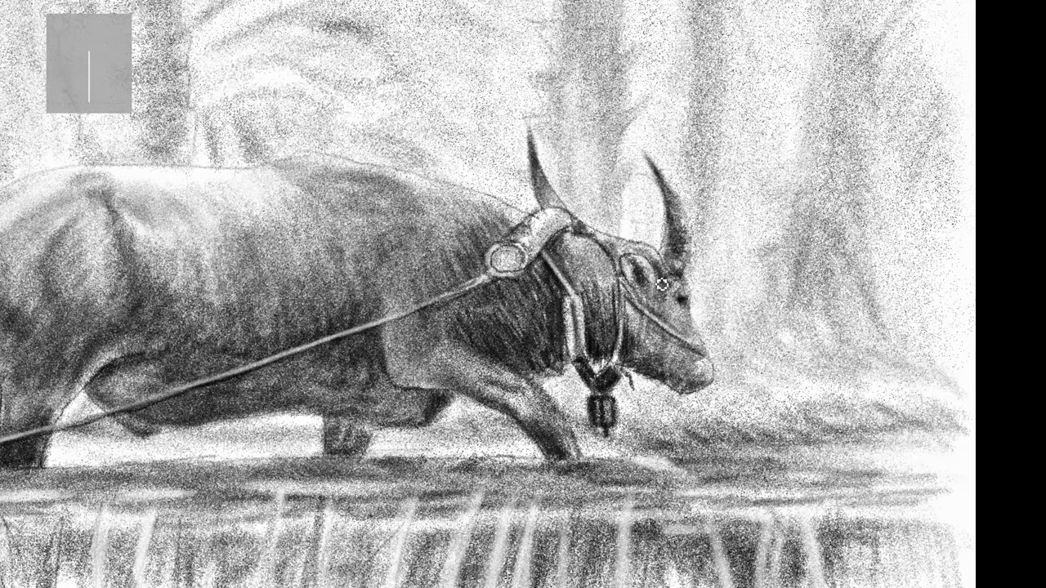
pyautogui.moveTo(662, 284)
pyautogui.mouseDown()
pyautogui.moveTo(684, 306)
pyautogui.moveTo(665, 185)
pyautogui.moveTo(714, 383)
pyautogui.mouseUp()
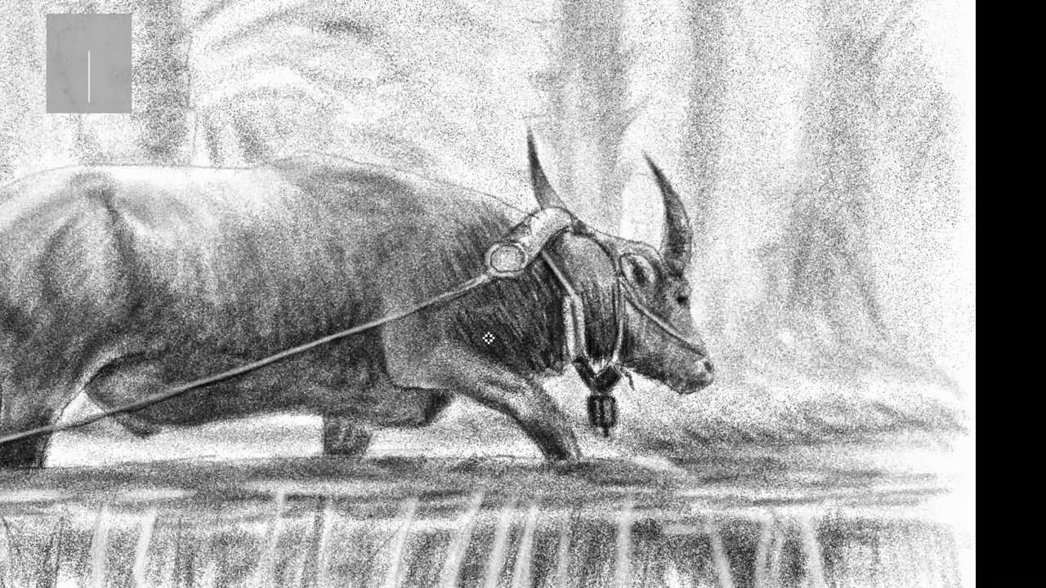
pyautogui.moveTo(488, 338)
pyautogui.mouseDown()
pyautogui.moveTo(514, 210)
pyautogui.moveTo(470, 229)
pyautogui.moveTo(551, 249)
pyautogui.mouseUp()
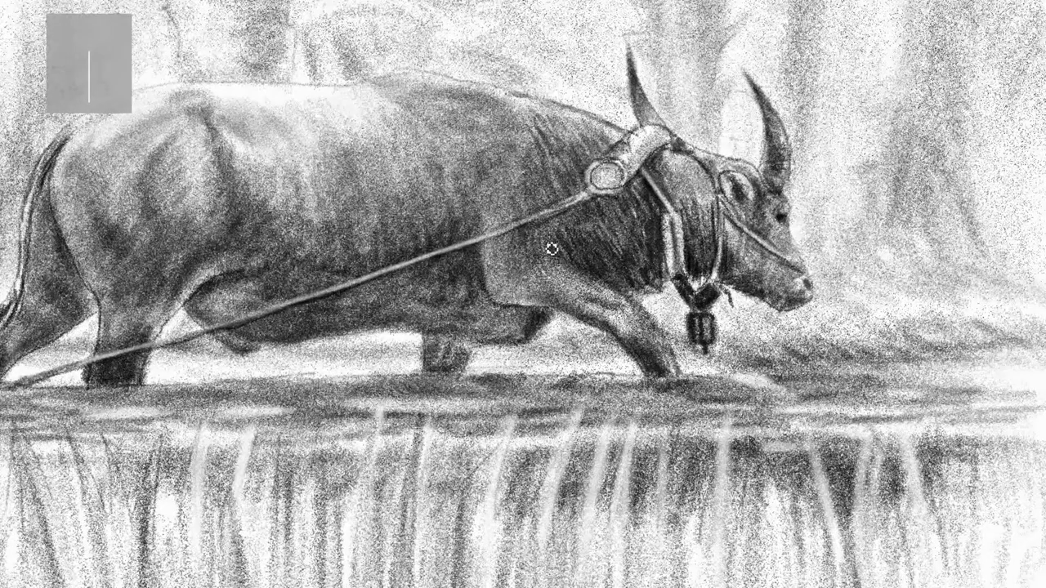
# Deepen the shading under the belly and front legs and along the back, flank and hindquarters.
pyautogui.moveTo(530, 321); pyautogui.dragTo(541, 314)
pyautogui.moveTo(478, 250)
pyautogui.mouseDown()
pyautogui.moveTo(528, 334)
pyautogui.moveTo(471, 369)
pyautogui.moveTo(654, 352)
pyautogui.moveTo(552, 314)
pyautogui.moveTo(518, 330)
pyautogui.mouseUp()
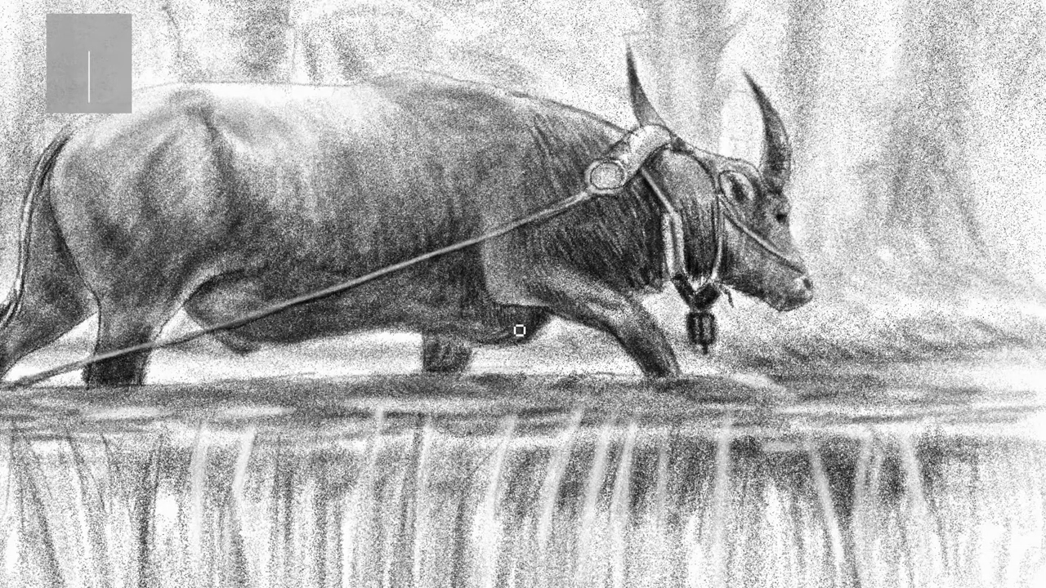
pyautogui.moveTo(429, 233); pyautogui.dragTo(519, 176)
pyautogui.moveTo(458, 359); pyautogui.dragTo(262, 325)
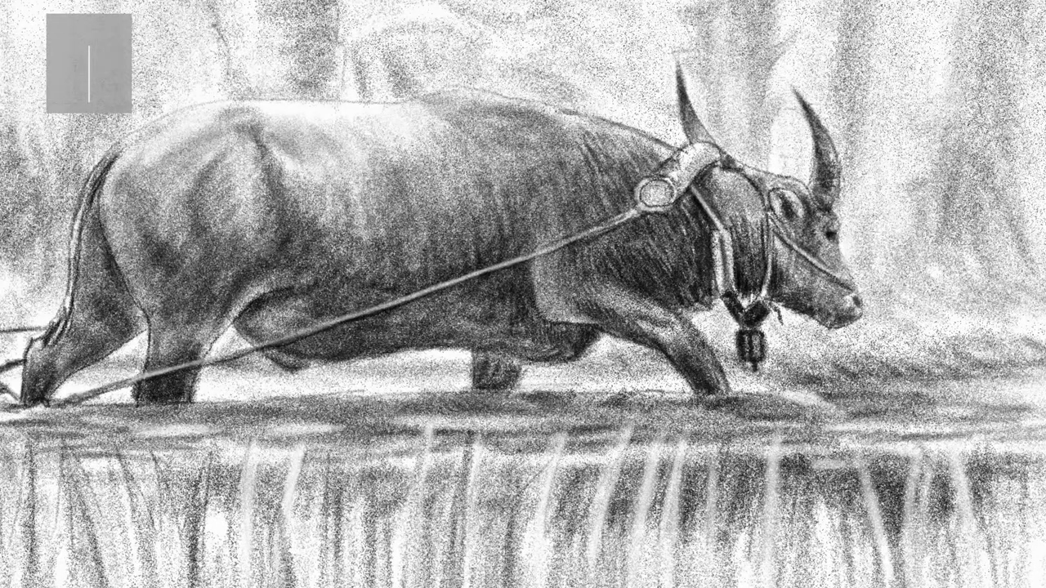
pyautogui.moveTo(733, 253)
pyautogui.mouseDown()
pyautogui.moveTo(536, 131)
pyautogui.moveTo(465, 122)
pyautogui.moveTo(542, 244)
pyautogui.moveTo(722, 199)
pyautogui.moveTo(532, 302)
pyautogui.moveTo(278, 226)
pyautogui.moveTo(368, 283)
pyautogui.moveTo(362, 158)
pyautogui.moveTo(498, 210)
pyautogui.mouseUp()
pyautogui.moveTo(344, 233)
pyautogui.mouseDown()
pyautogui.moveTo(257, 310)
pyautogui.moveTo(214, 372)
pyautogui.moveTo(385, 409)
pyautogui.moveTo(368, 339)
pyautogui.moveTo(405, 280)
pyautogui.moveTo(350, 145)
pyautogui.moveTo(215, 299)
pyautogui.moveTo(163, 384)
pyautogui.moveTo(398, 420)
pyautogui.mouseUp()
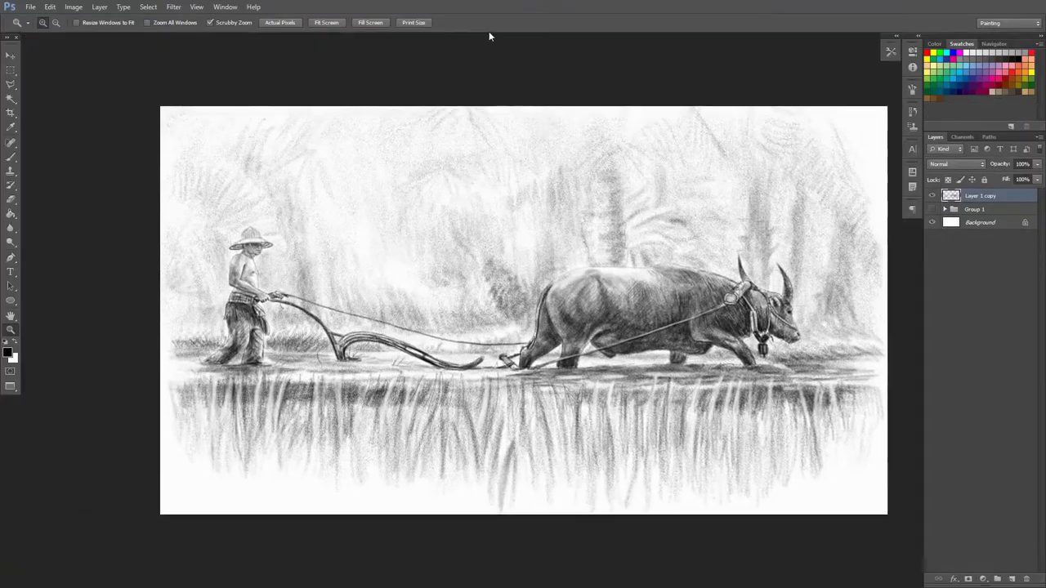
# Shade the upper-left background, the background trees and the water reflections with graphite strokes.
pyautogui.rightClick(480, 275)
pyautogui.press('Escape')
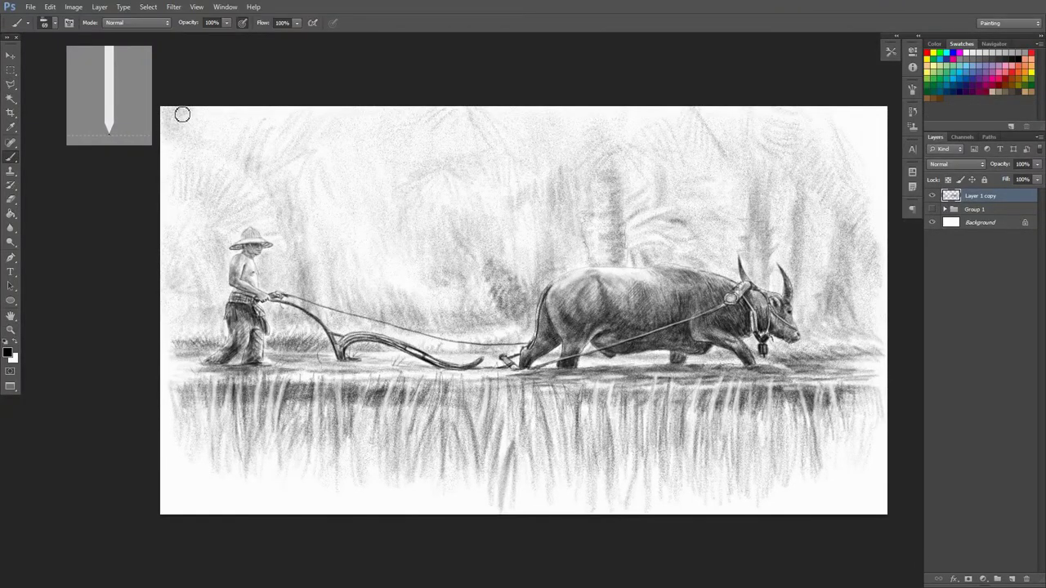
pyautogui.moveTo(182, 115)
pyautogui.mouseDown()
pyautogui.moveTo(233, 135)
pyautogui.moveTo(255, 131)
pyautogui.mouseUp()
pyautogui.moveTo(291, 173)
pyautogui.mouseDown()
pyautogui.moveTo(339, 231)
pyautogui.moveTo(273, 264)
pyautogui.moveTo(198, 276)
pyautogui.moveTo(332, 283)
pyautogui.mouseUp()
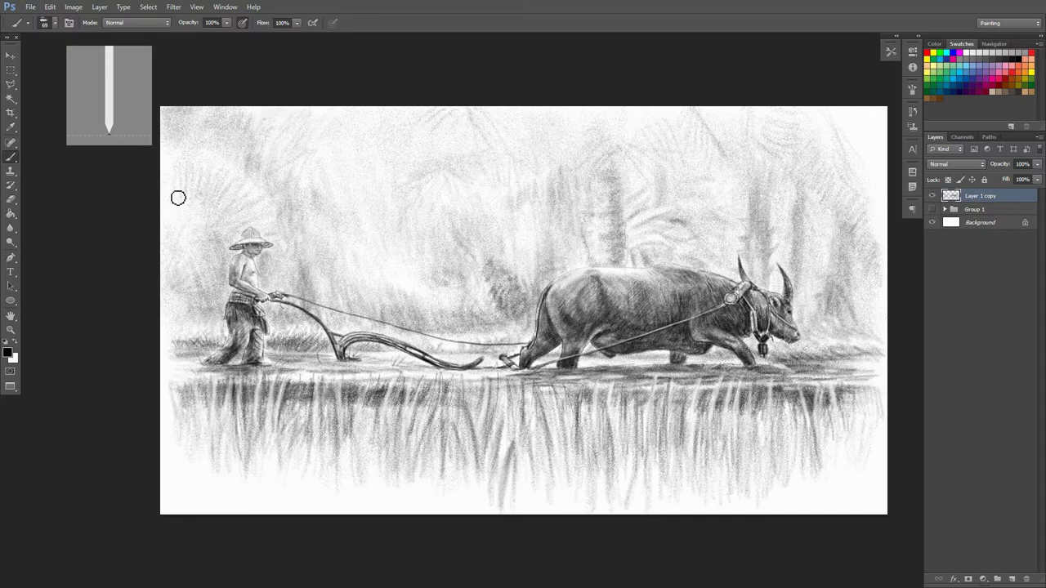
pyautogui.moveTo(171, 349)
pyautogui.mouseDown()
pyautogui.moveTo(180, 462)
pyautogui.moveTo(285, 502)
pyautogui.moveTo(381, 450)
pyautogui.moveTo(419, 500)
pyautogui.moveTo(191, 476)
pyautogui.moveTo(214, 490)
pyautogui.mouseUp()
# Paint more strokes into the lower reflections with a different brush tip, then reduce the brush to 26 px.
pyautogui.rightClick(216, 491)
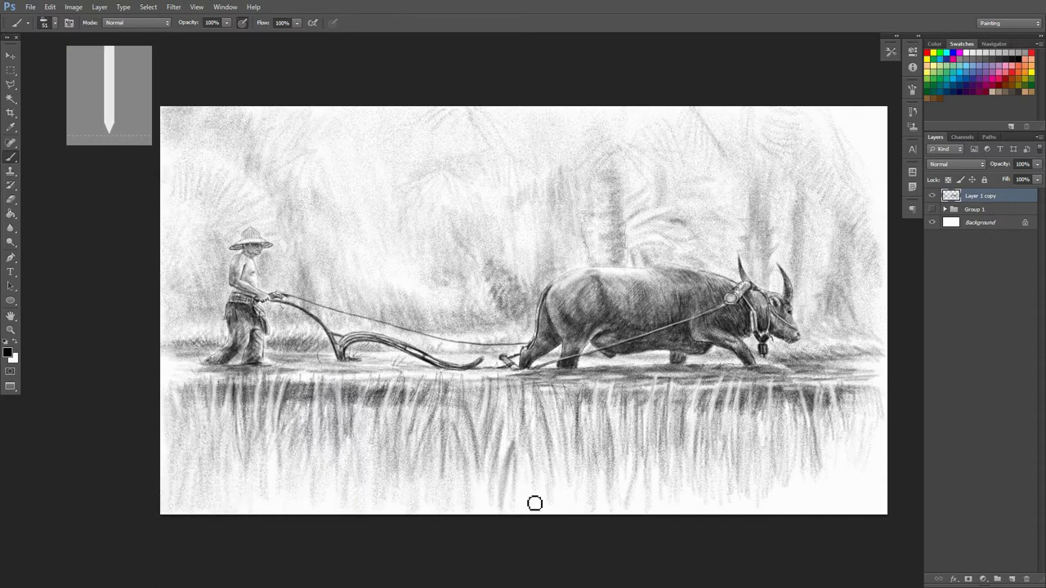
pyautogui.moveTo(534, 501)
pyautogui.mouseDown()
pyautogui.moveTo(648, 464)
pyautogui.moveTo(862, 499)
pyautogui.moveTo(847, 458)
pyautogui.moveTo(820, 456)
pyautogui.mouseUp()
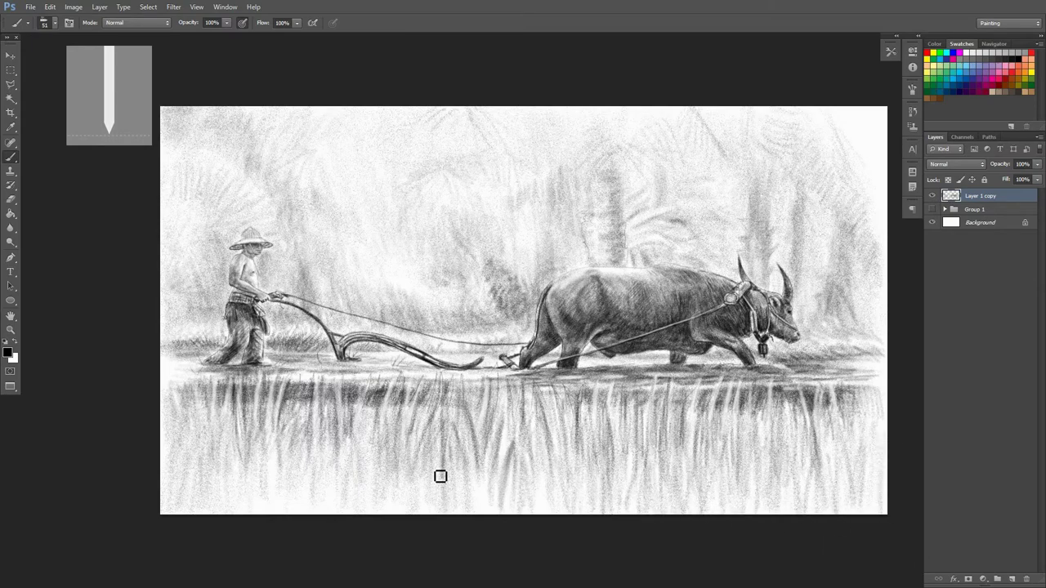
pyautogui.rightClick(487, 331)
pyautogui.moveTo(516, 360); pyautogui.dragTo(508, 360)
pyautogui.click(470, 378)
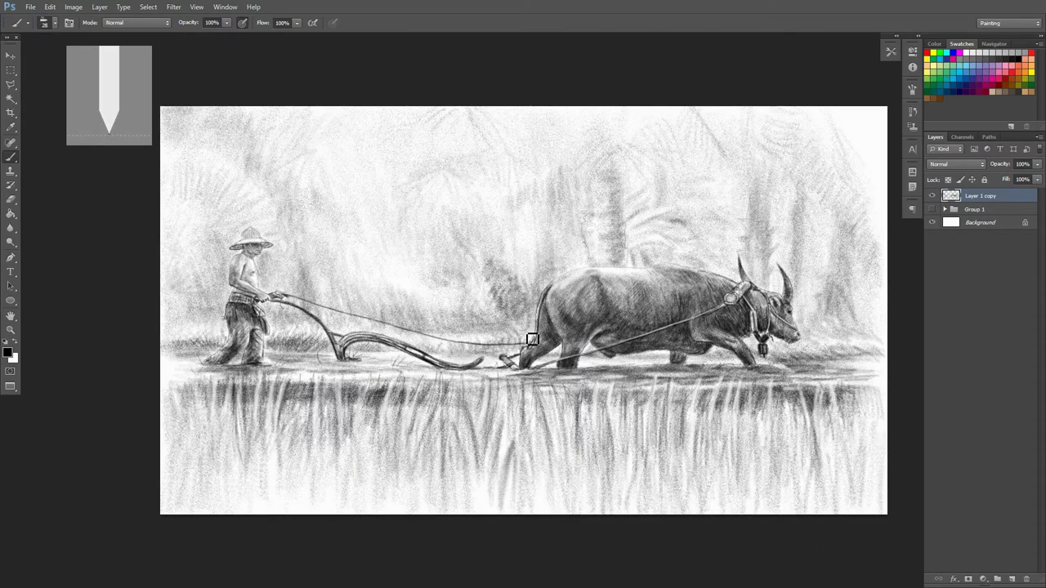
pyautogui.hscroll(3, 494, 282)
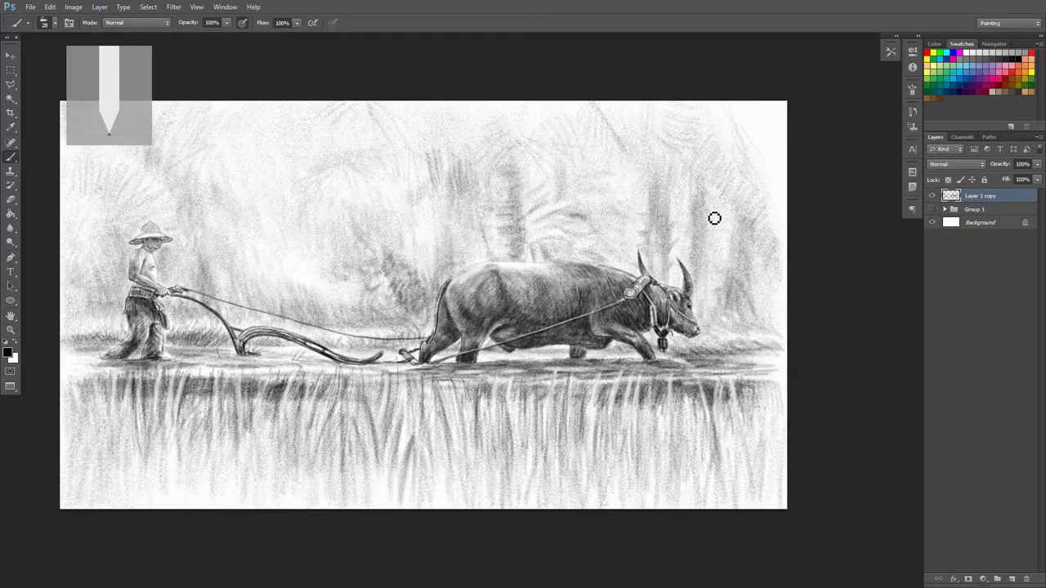
# Set the brush size to 34 px.
pyautogui.rightClick(770, 196)
pyautogui.hscroll(-2, 826, 140)
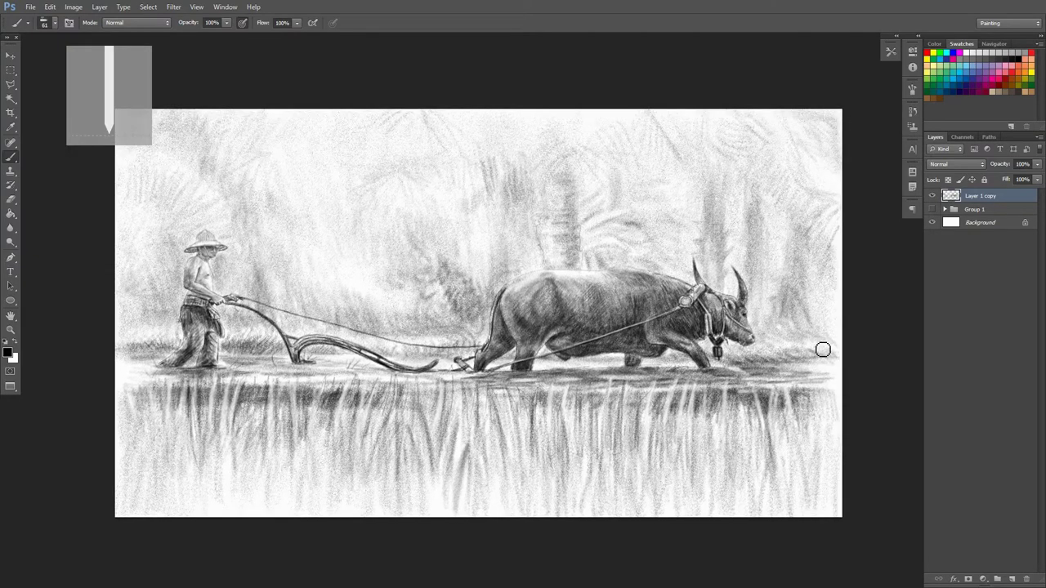
pyautogui.rightClick(834, 425)
pyautogui.click(735, 429)
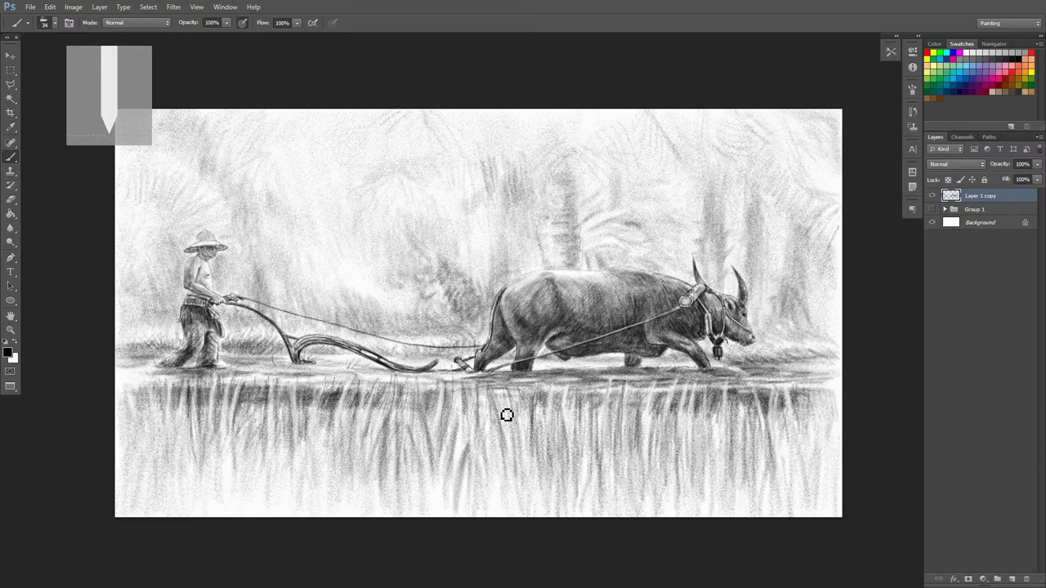
# Zoom out and paint dark grass strokes along the bottom foreground with a new brush tip.
pyautogui.press('e')
pyautogui.scroll(-1, 425, 409)
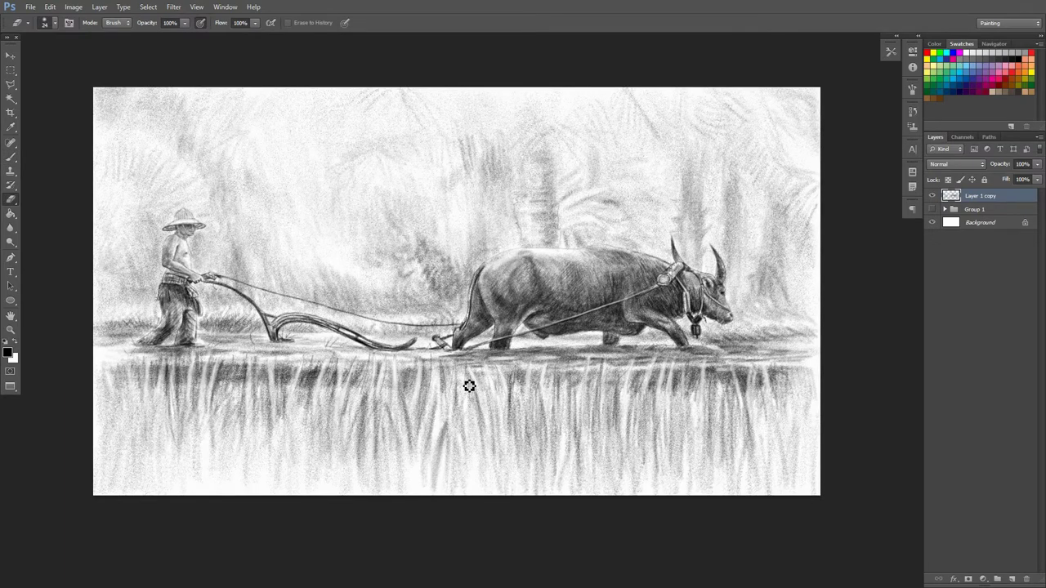
pyautogui.hscroll(1, 531, 372)
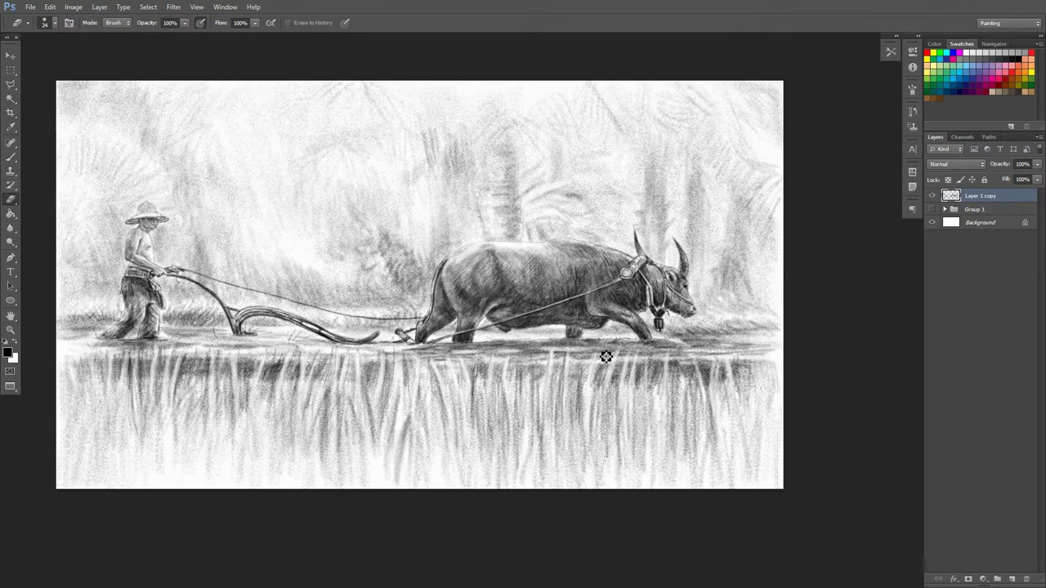
pyautogui.keyDown('alt'); pyautogui.click(413, 365); pyautogui.keyUp('alt')
pyautogui.press('b')
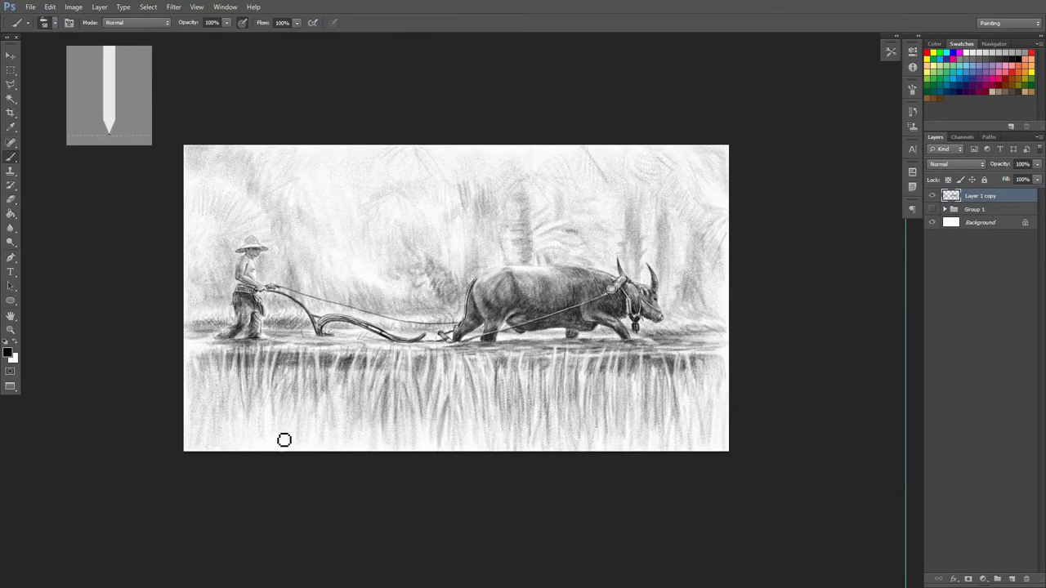
pyautogui.moveTo(274, 442); pyautogui.dragTo(271, 410)
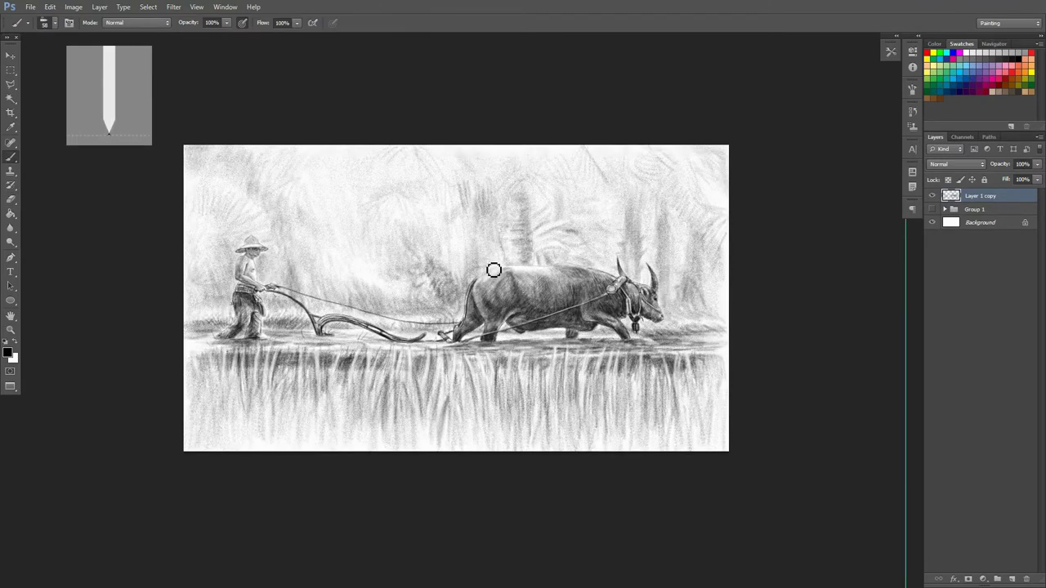
pyautogui.moveTo(507, 197); pyautogui.dragTo(513, 205)
pyautogui.rightClick(384, 335)
pyautogui.doubleClick(384, 409)
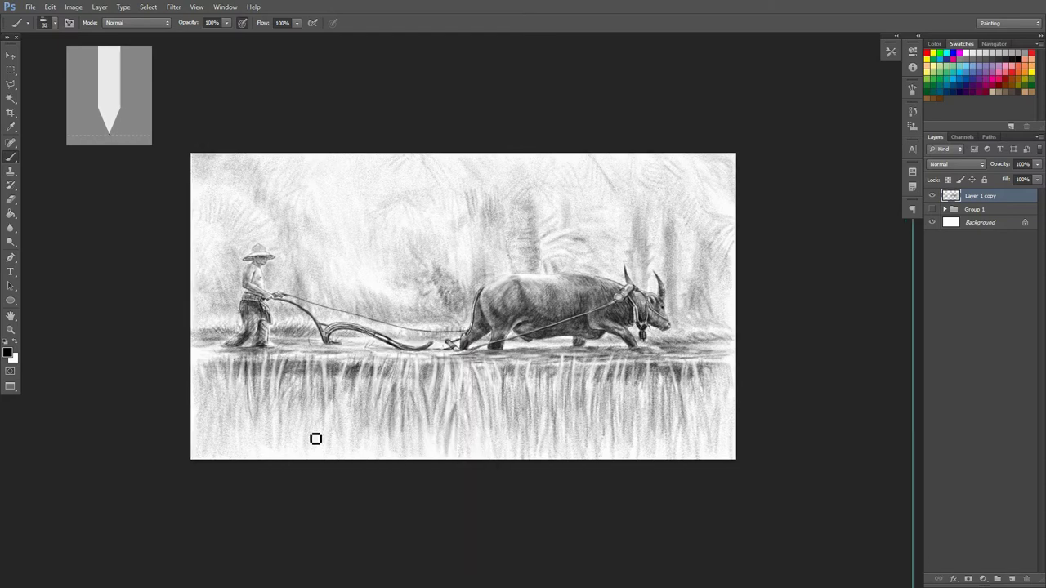
pyautogui.moveTo(280, 389); pyautogui.dragTo(270, 441)
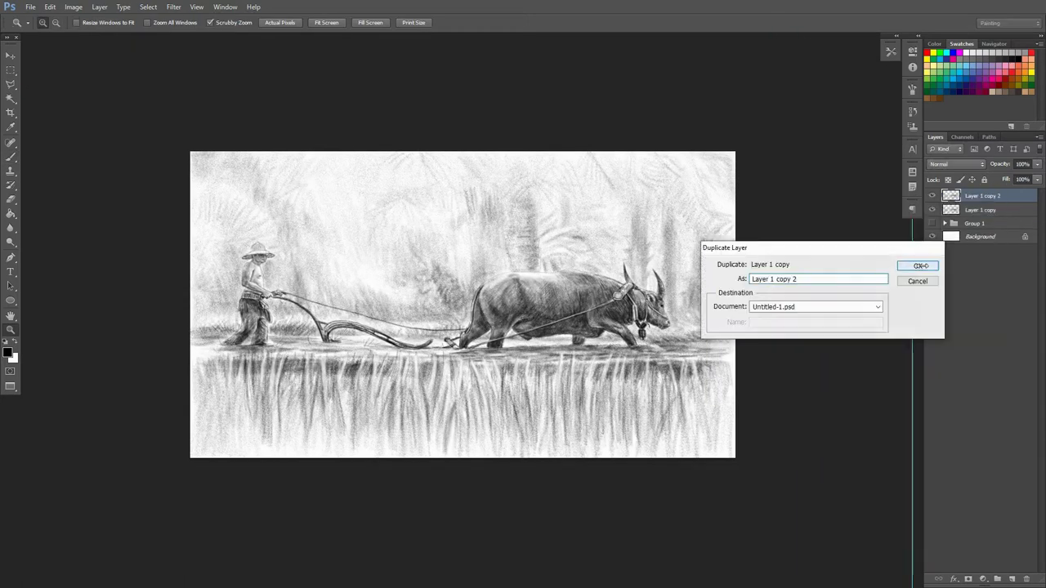
# Confirm the Layer 1 copy 2 duplicate and set its opacity to 54%.
pyautogui.click(920, 266)
pyautogui.click(1022, 163)
pyautogui.write('54e')
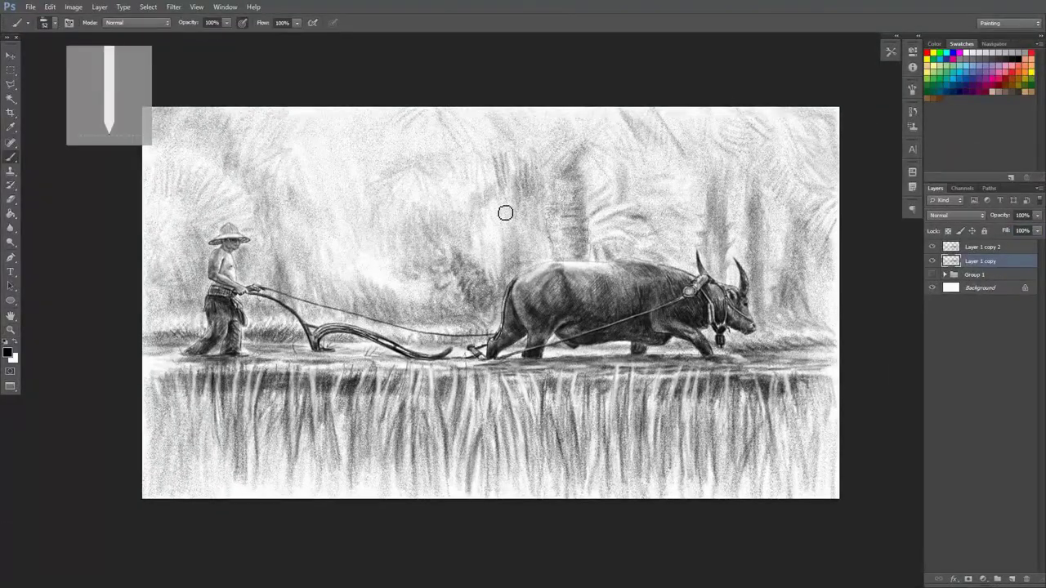
# Paint dark vertical grass strokes across the lower foreground and beneath the buffalo's legs.
pyautogui.press('e')
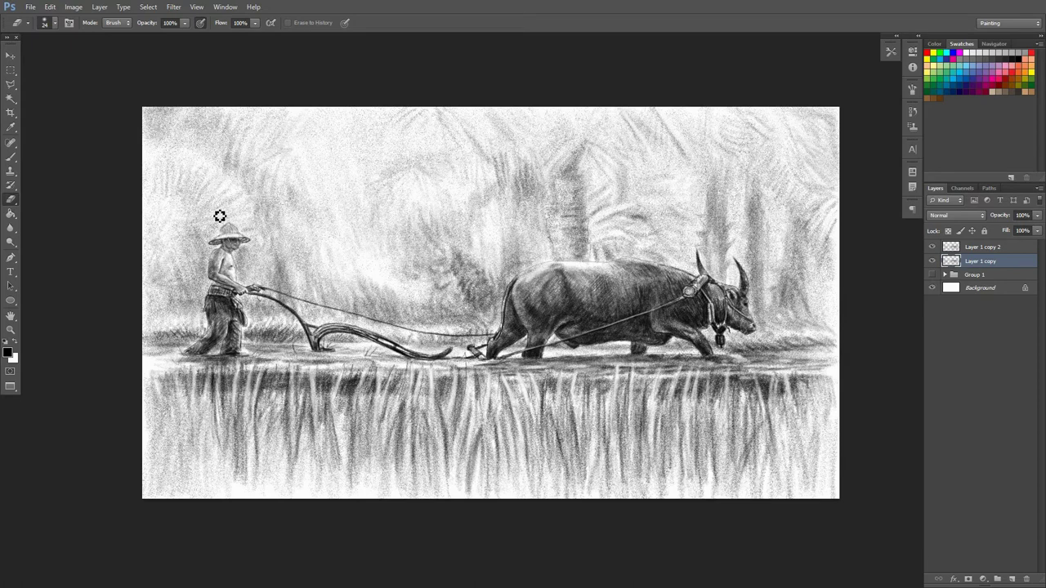
pyautogui.press('b')
pyautogui.moveTo(351, 427)
pyautogui.mouseDown()
pyautogui.moveTo(331, 460)
pyautogui.moveTo(376, 495)
pyautogui.mouseUp()
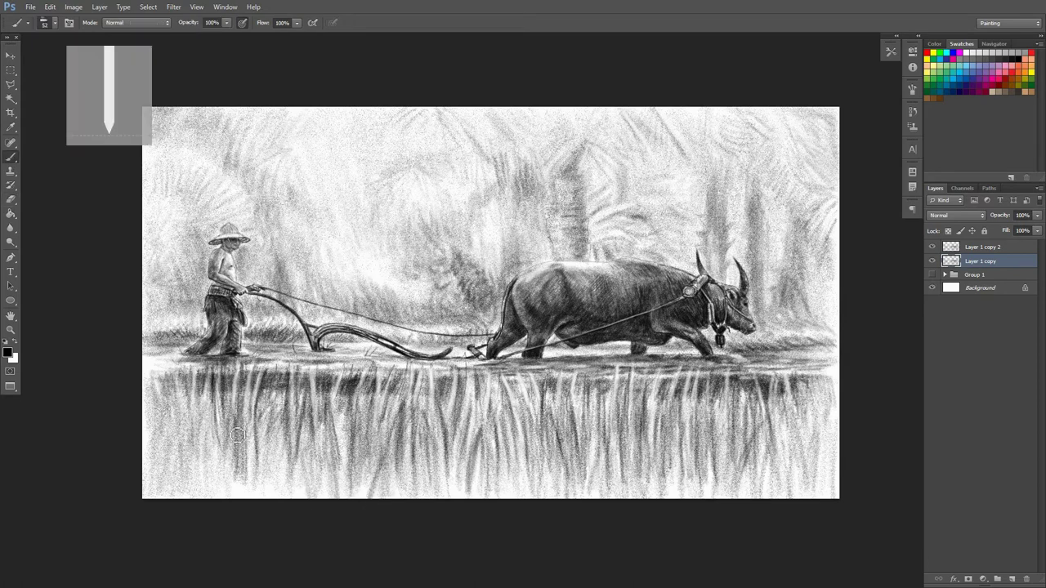
pyautogui.moveTo(245, 429)
pyautogui.mouseDown()
pyautogui.moveTo(280, 460)
pyautogui.moveTo(229, 465)
pyautogui.moveTo(279, 498)
pyautogui.mouseUp()
pyautogui.moveTo(309, 443); pyautogui.dragTo(301, 489)
pyautogui.moveTo(513, 464); pyautogui.dragTo(507, 493)
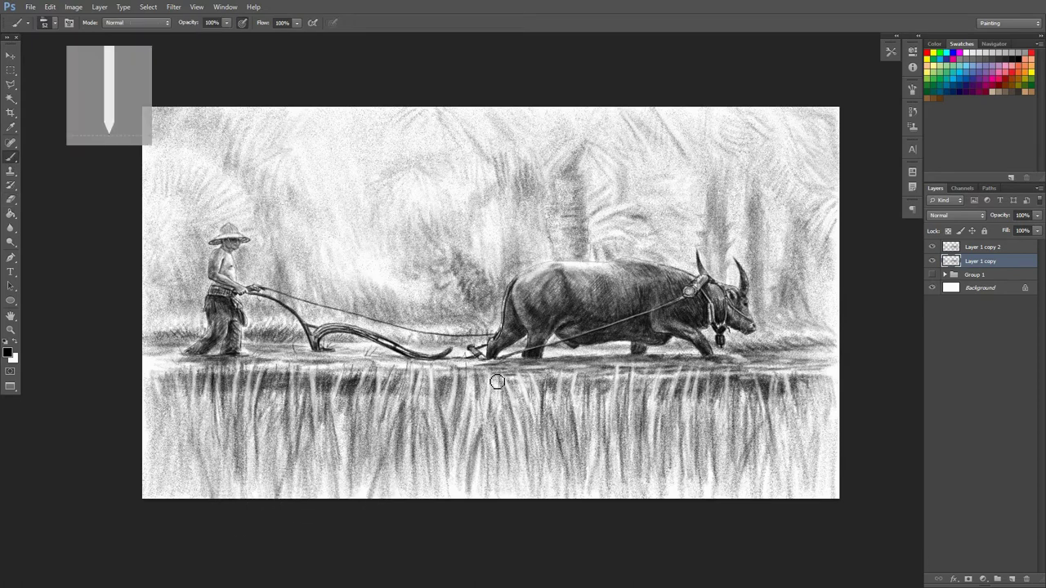